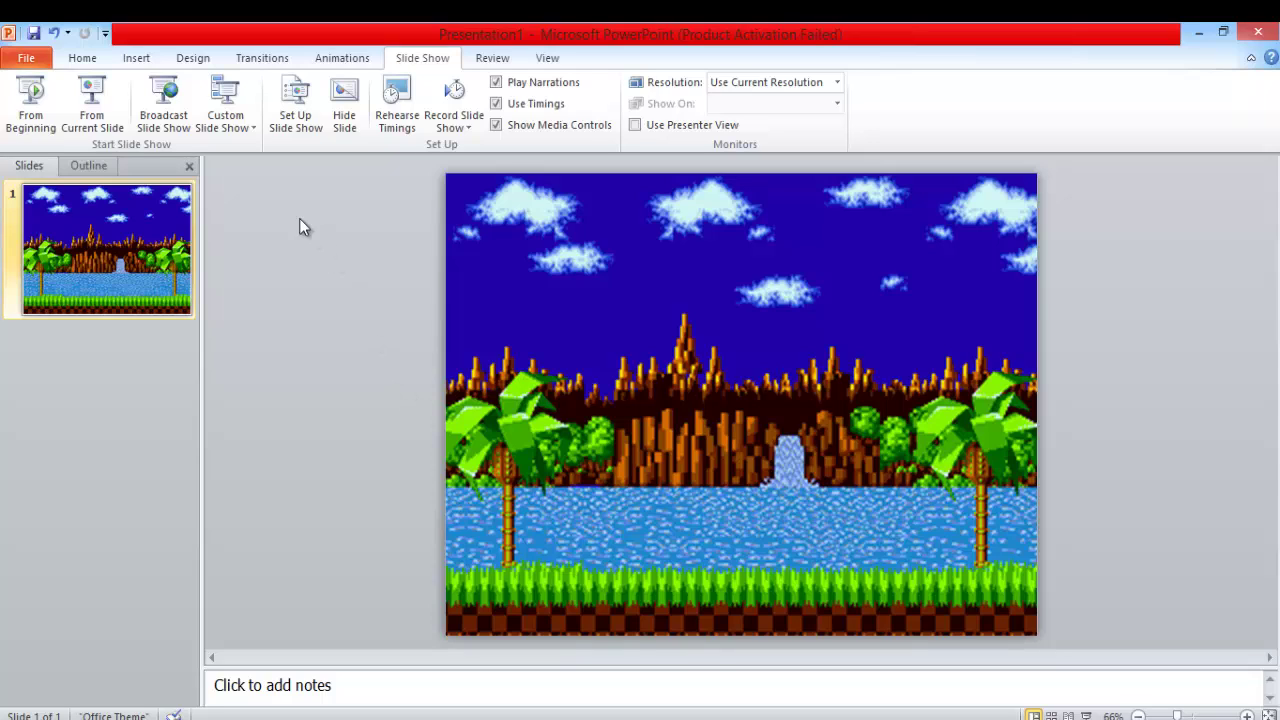
Step: Play the Green Hill Zone slide full screen from the first slide
click(52, 120)
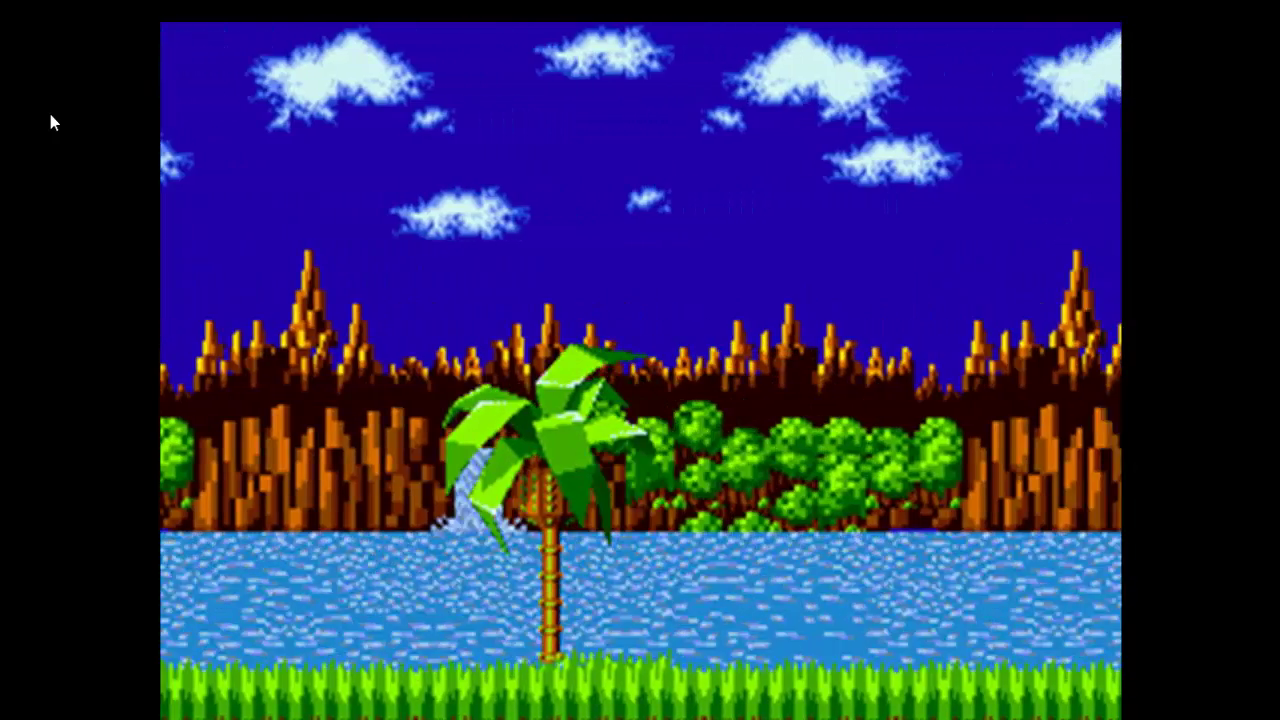
Step: Leave the slide show and delete the Green Hill background picture from the slide
key(Escape)
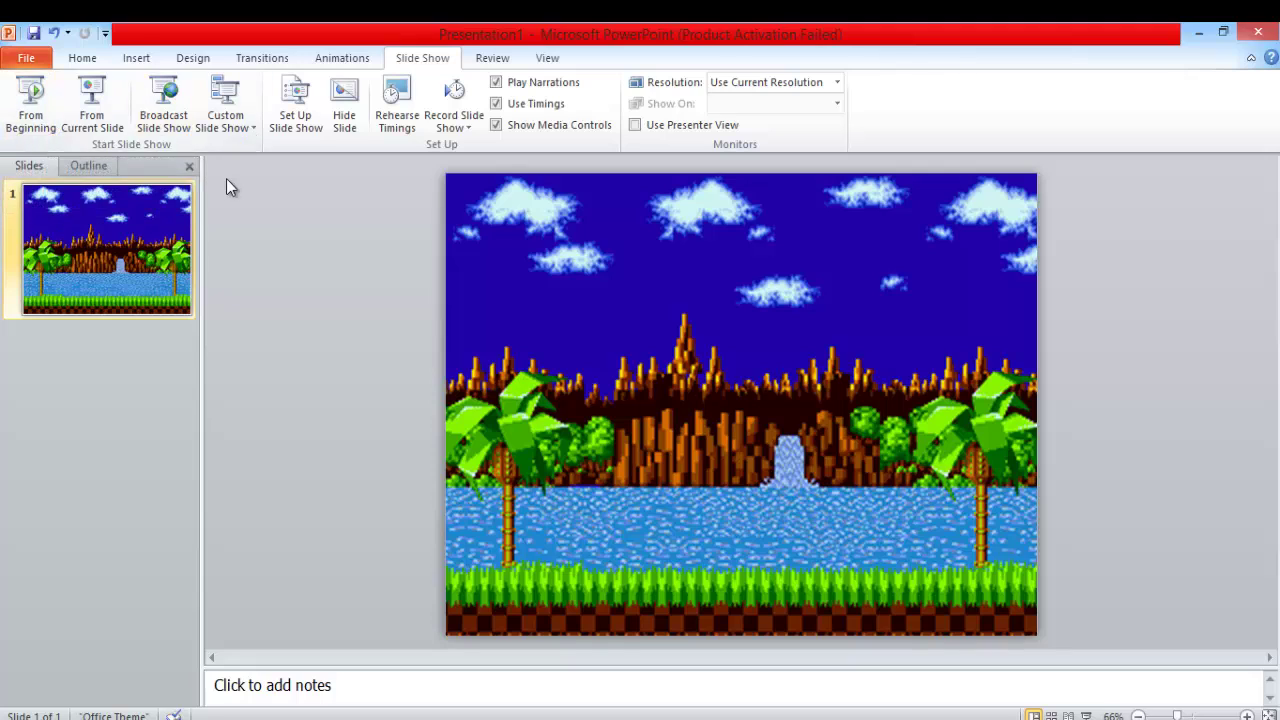
click(548, 406)
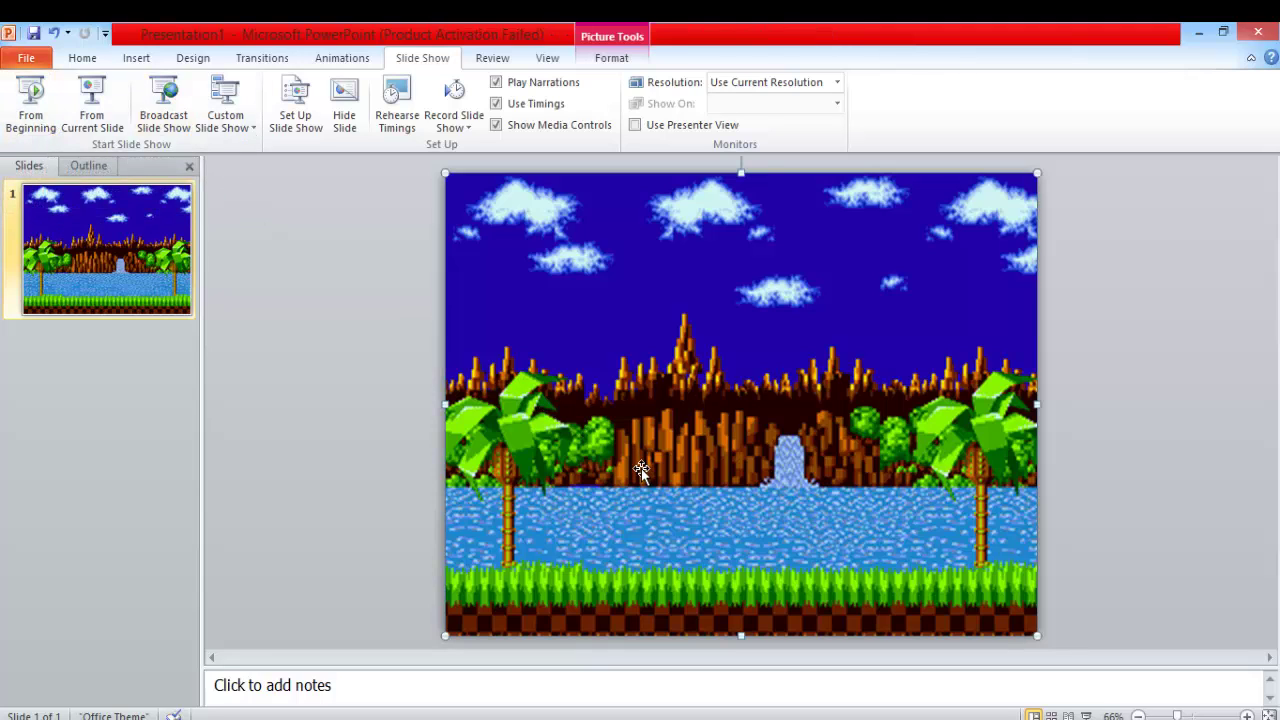
key(Delete)
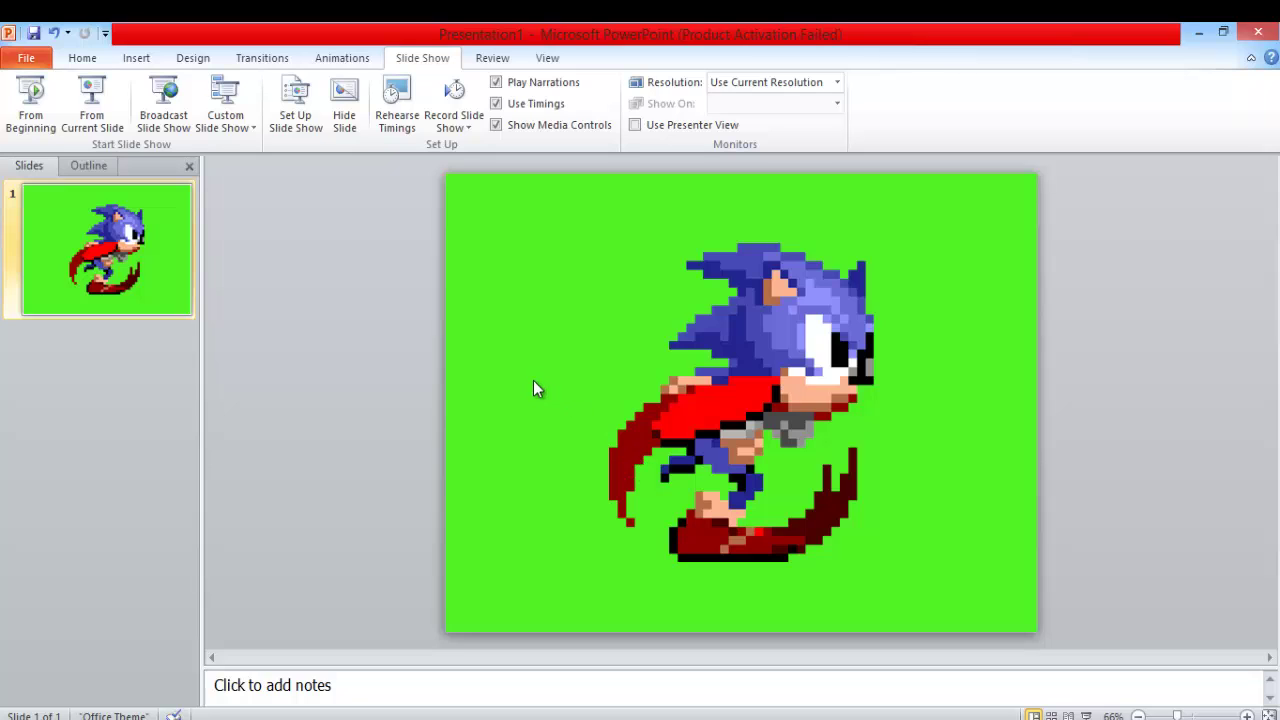
Step: Preview the remaining animated Sonic on the green slide full screen, then exit the show
click(641, 462)
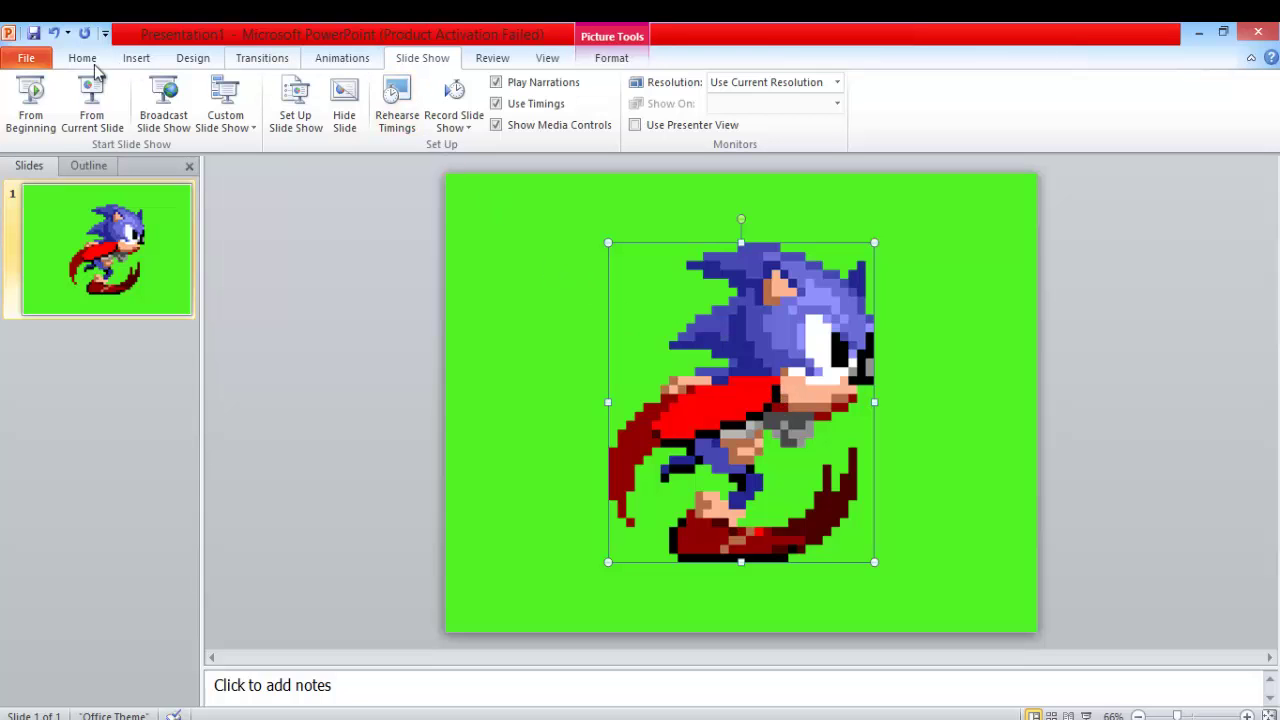
click(47, 97)
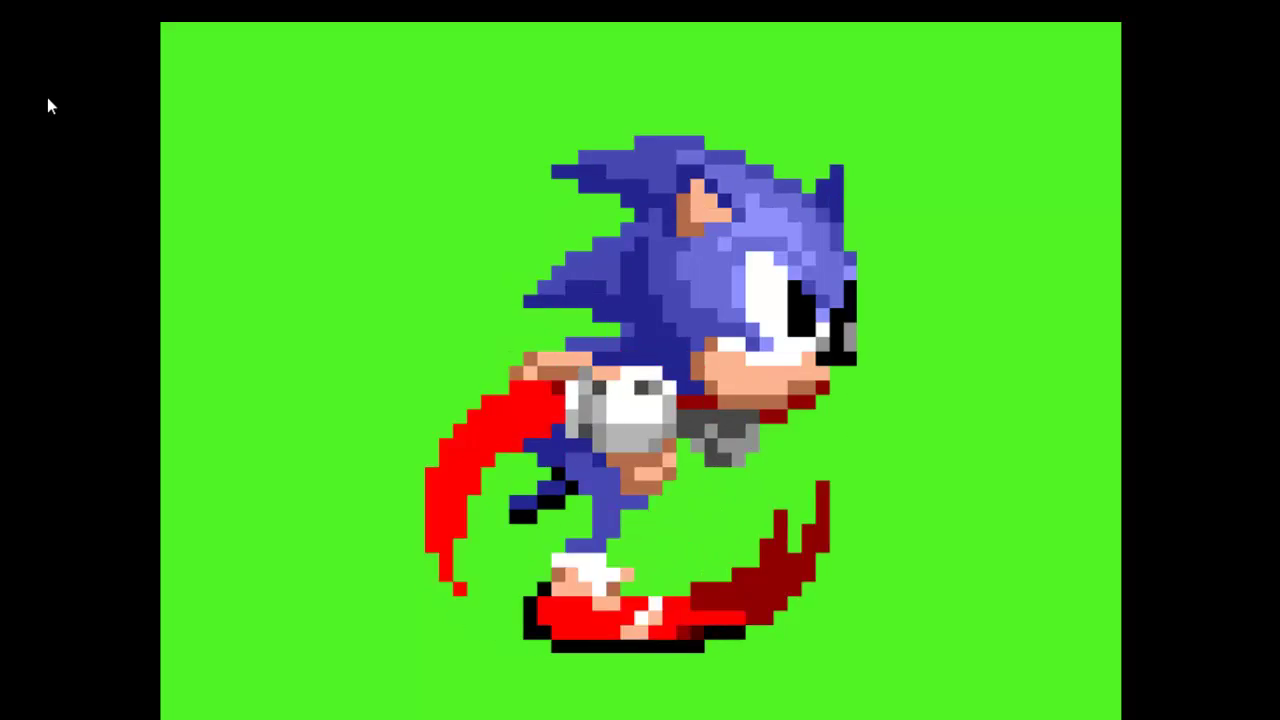
key(Escape)
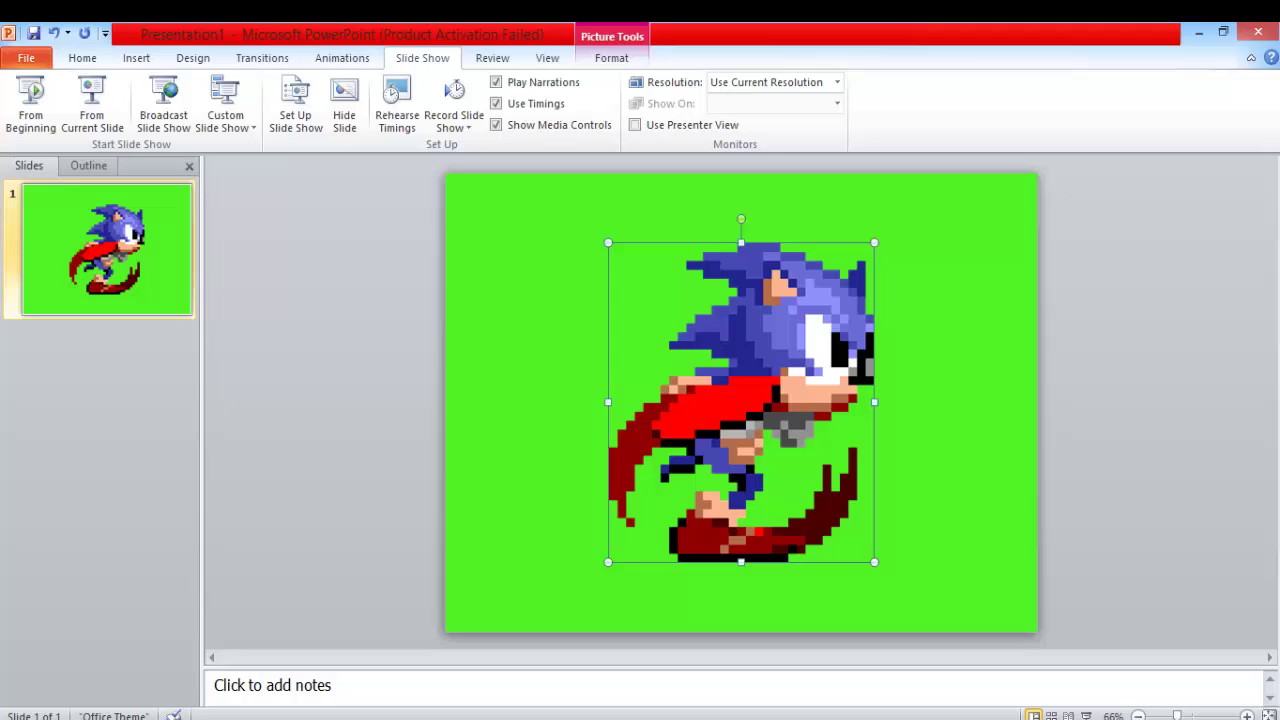
Step: In Camtasia, add the Grene hill zone moving clip to the timeline at the playhead
click(253, 650)
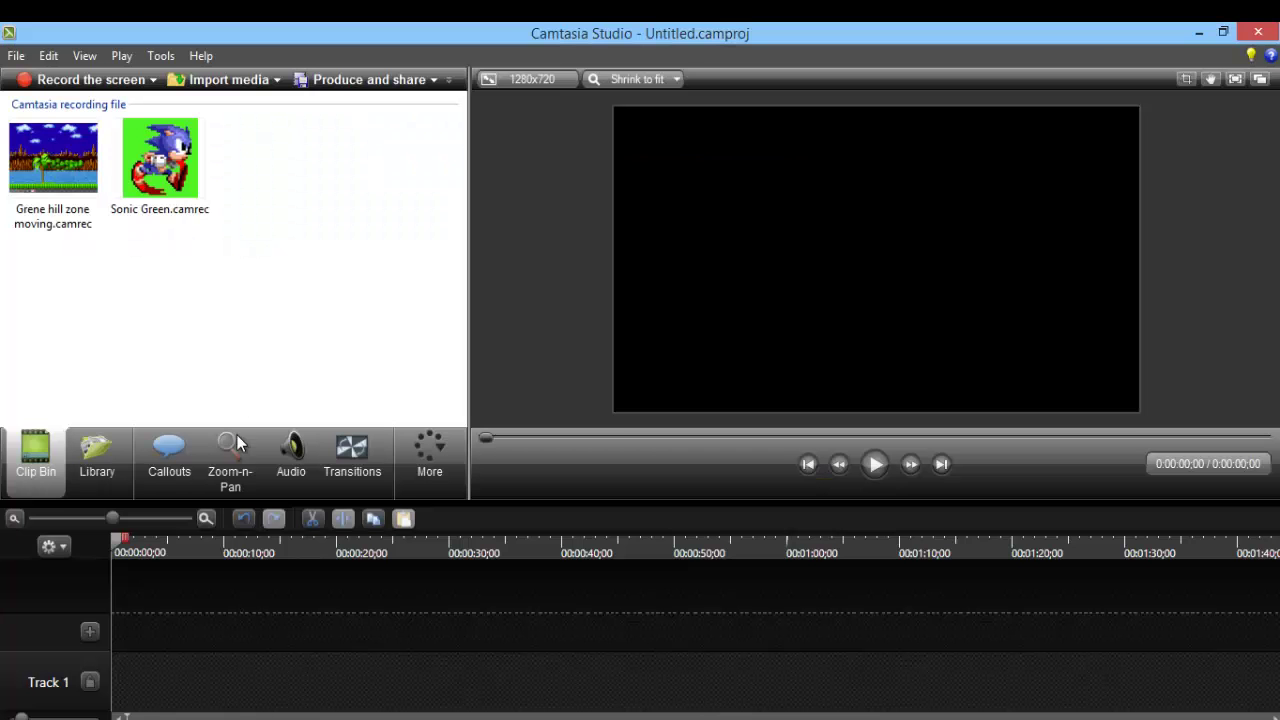
click(61, 183)
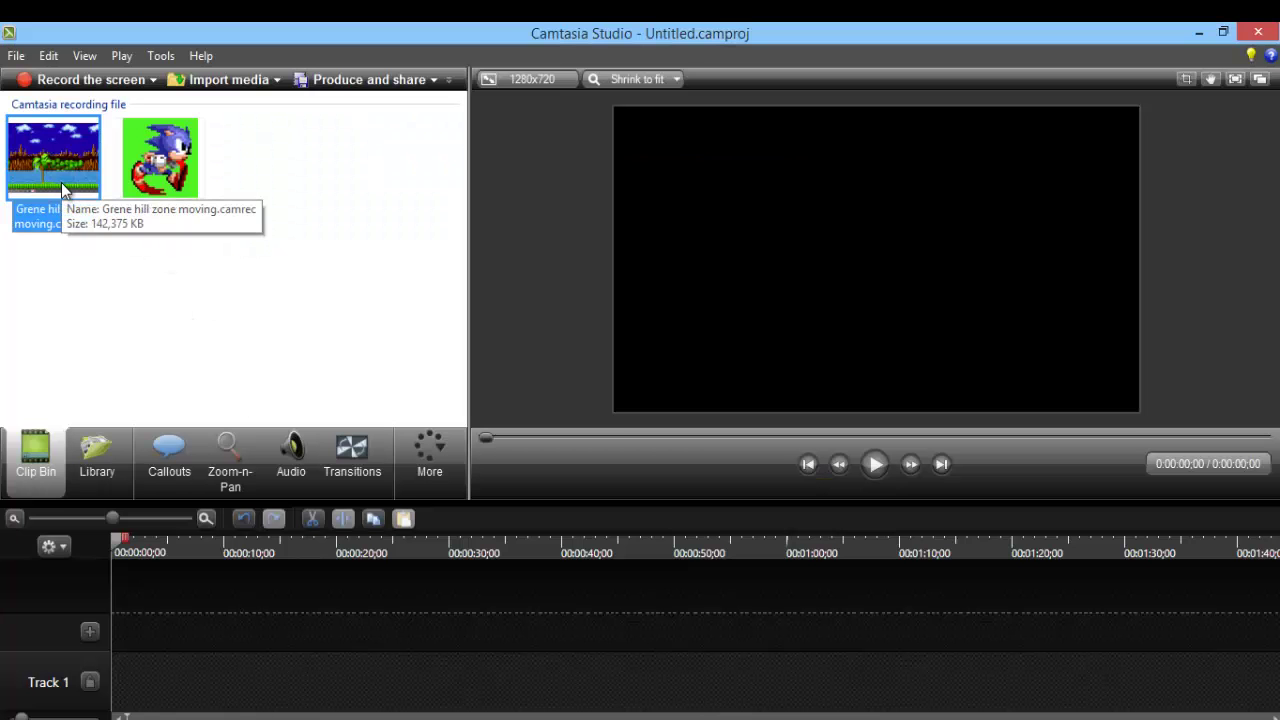
right_click(61, 183)
click(80, 200)
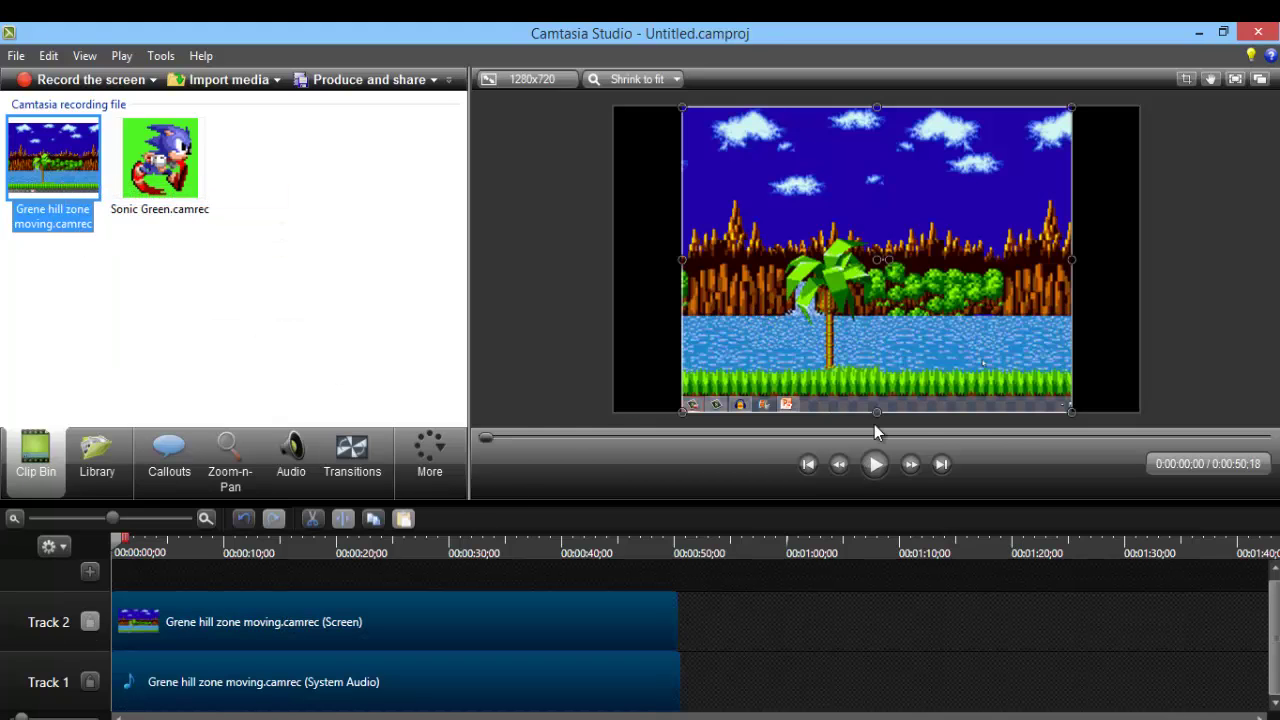
Step: Crop the bottom strip off the clip and stretch it to fill the whole canvas
click(1185, 78)
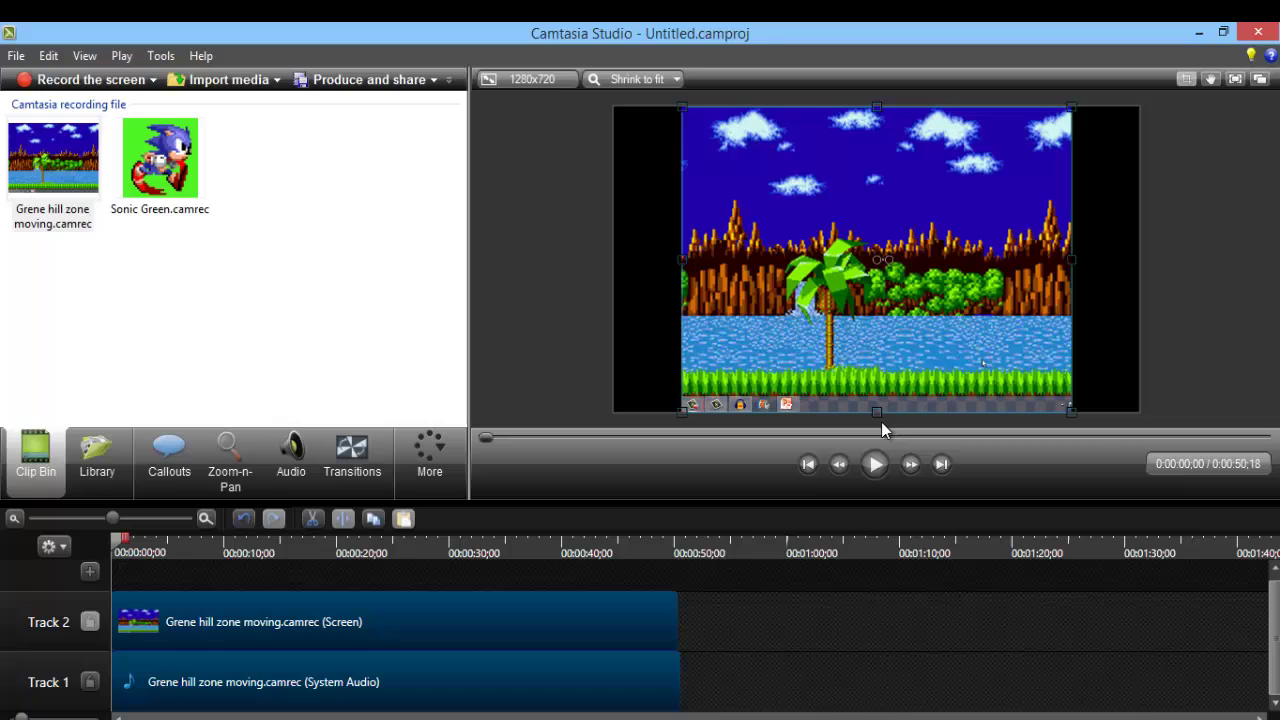
drag(876, 411, 876, 389)
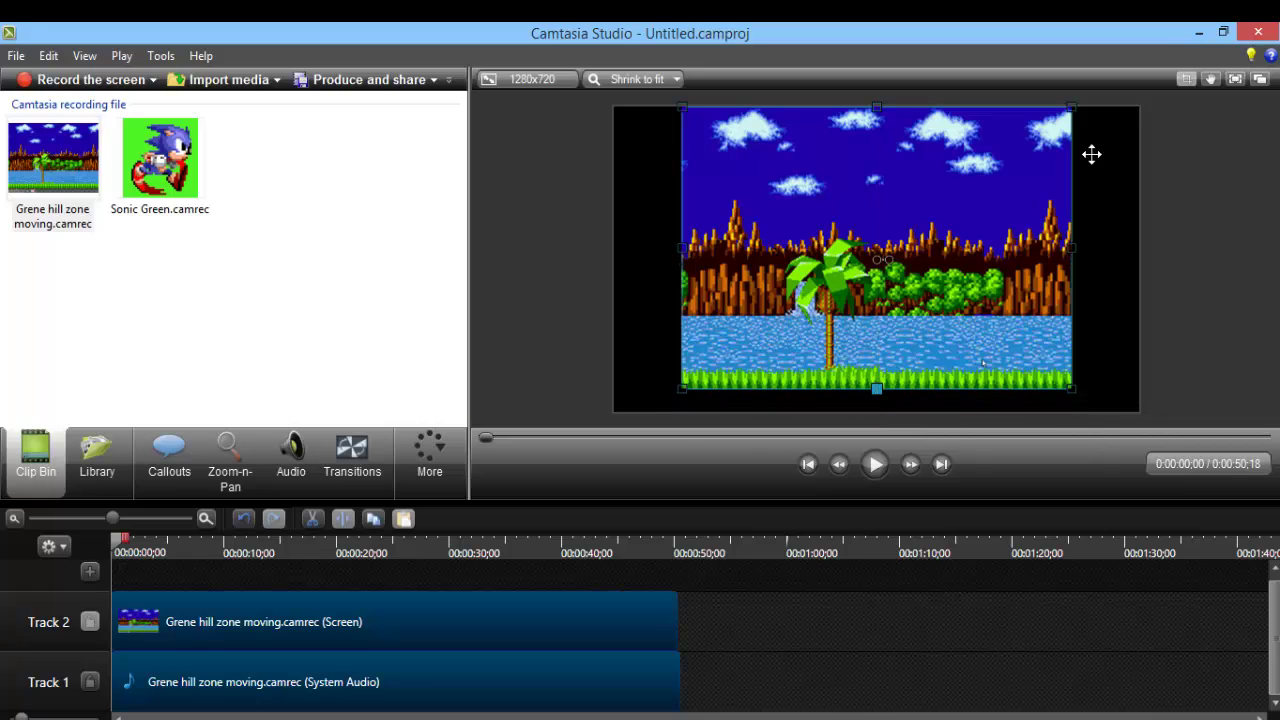
click(1183, 79)
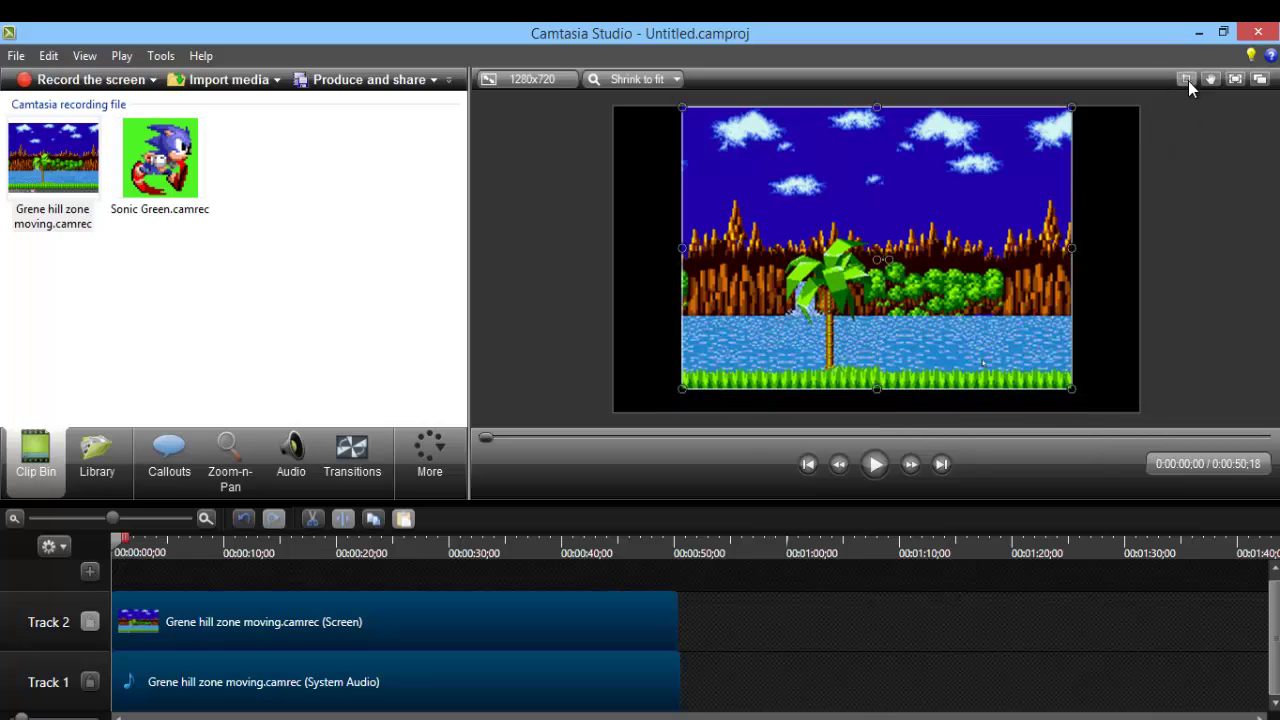
drag(876, 389, 877, 412)
drag(1071, 260, 1140, 262)
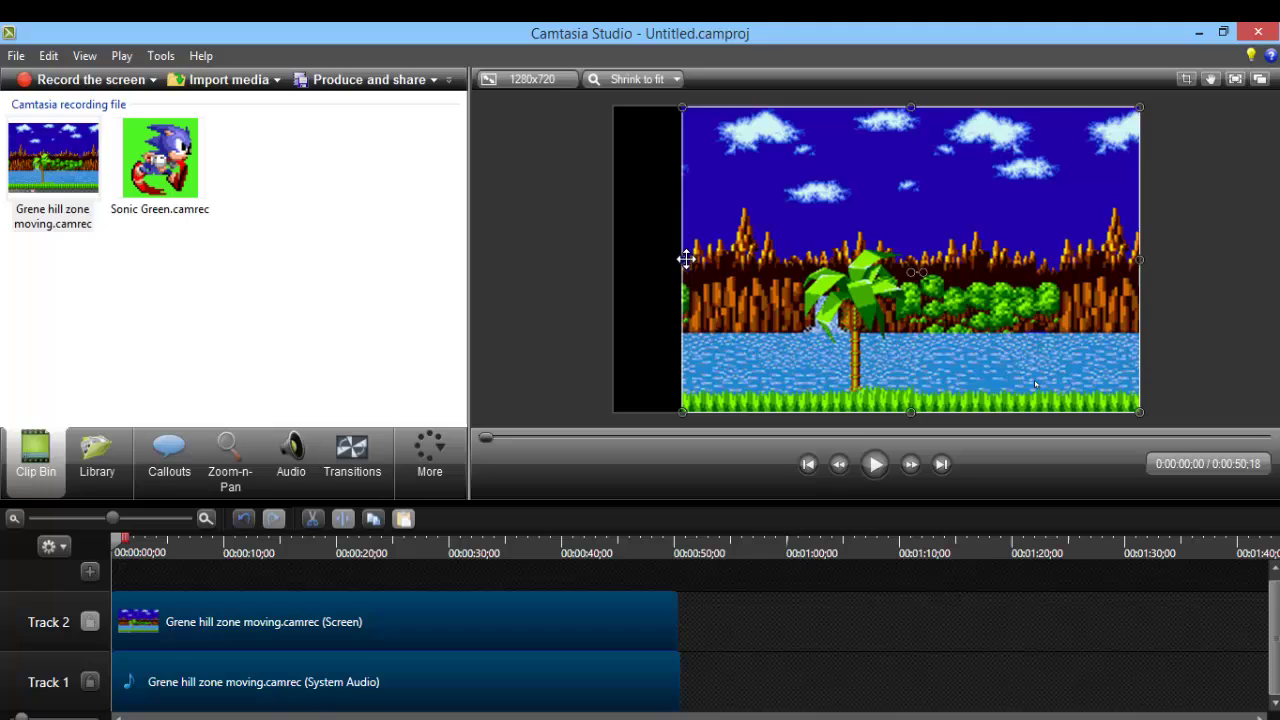
drag(680, 260, 614, 262)
click(597, 691)
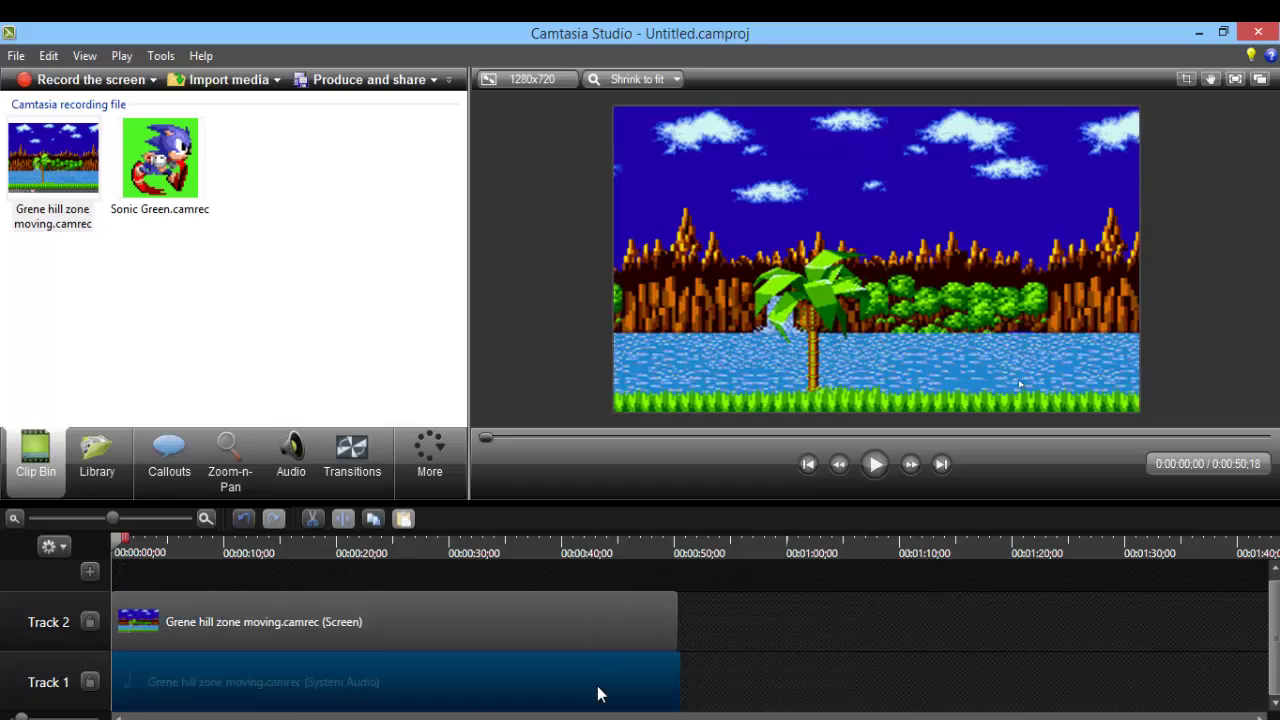
Step: Delete the clip's audio, split at 0:00:14;04, remove the first piece and move the rest to zero
key(Delete)
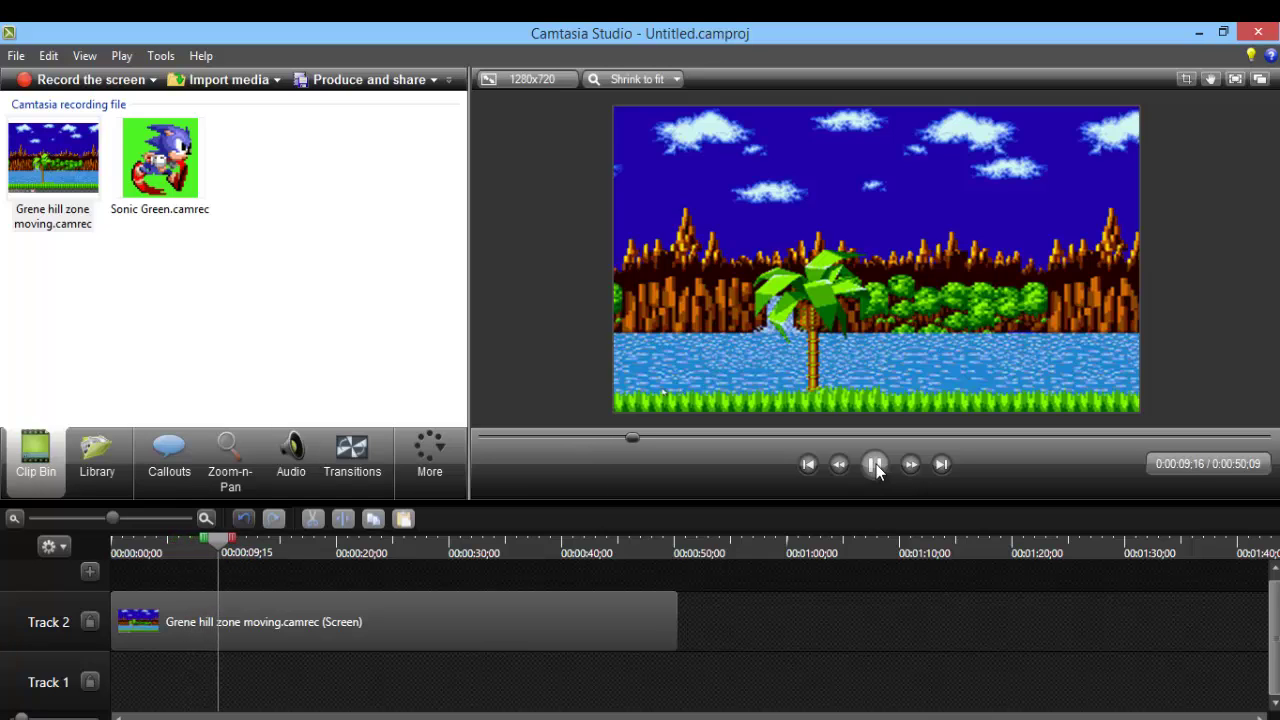
click(875, 464)
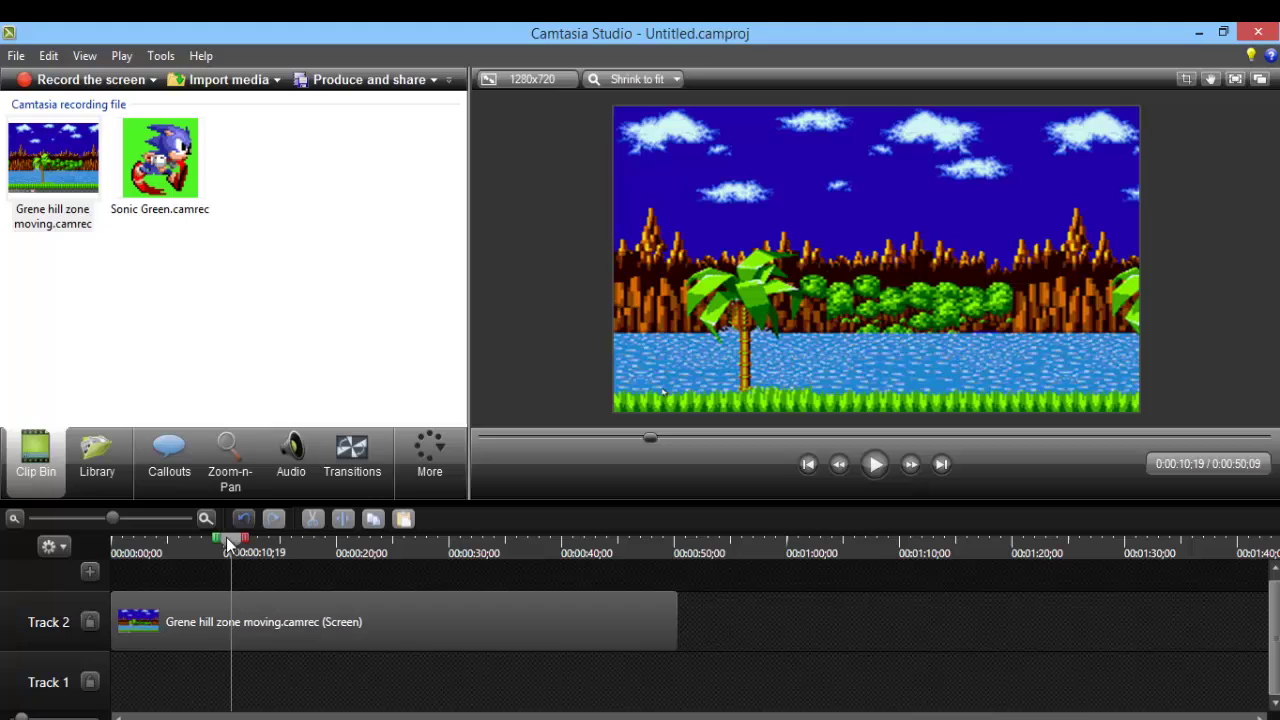
drag(229, 537, 270, 541)
click(320, 622)
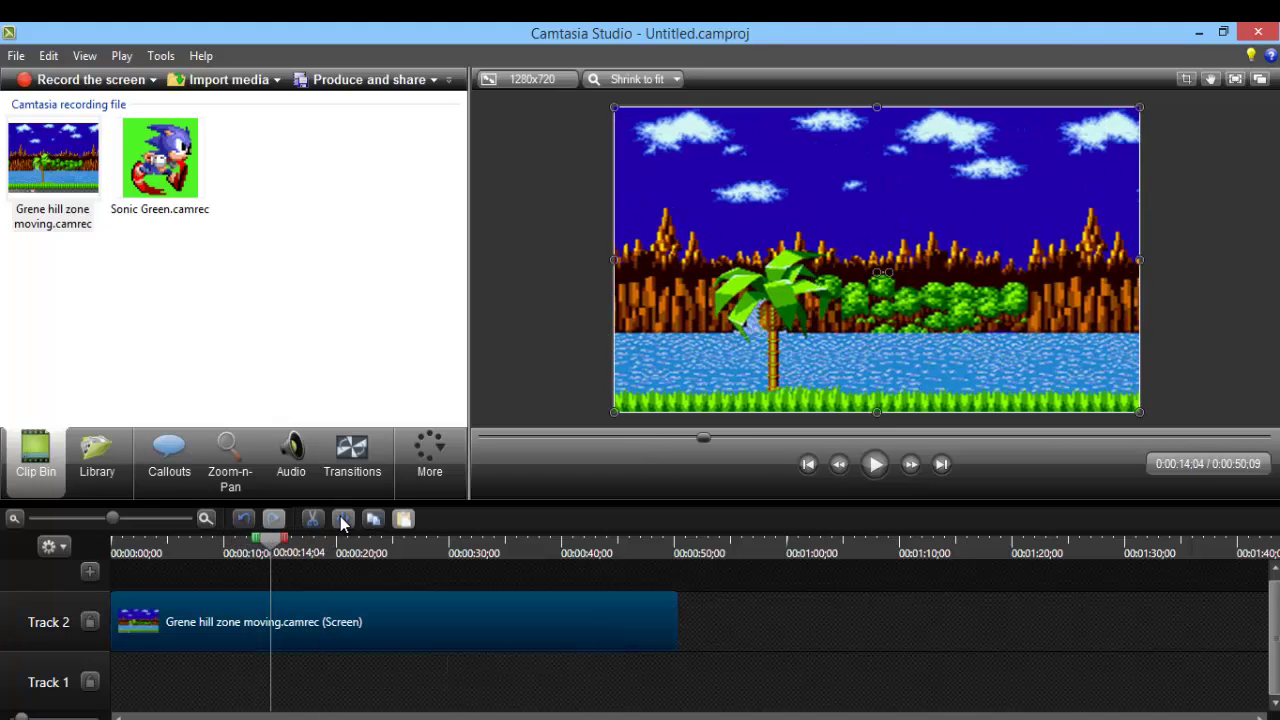
click(341, 519)
click(243, 612)
key(Delete)
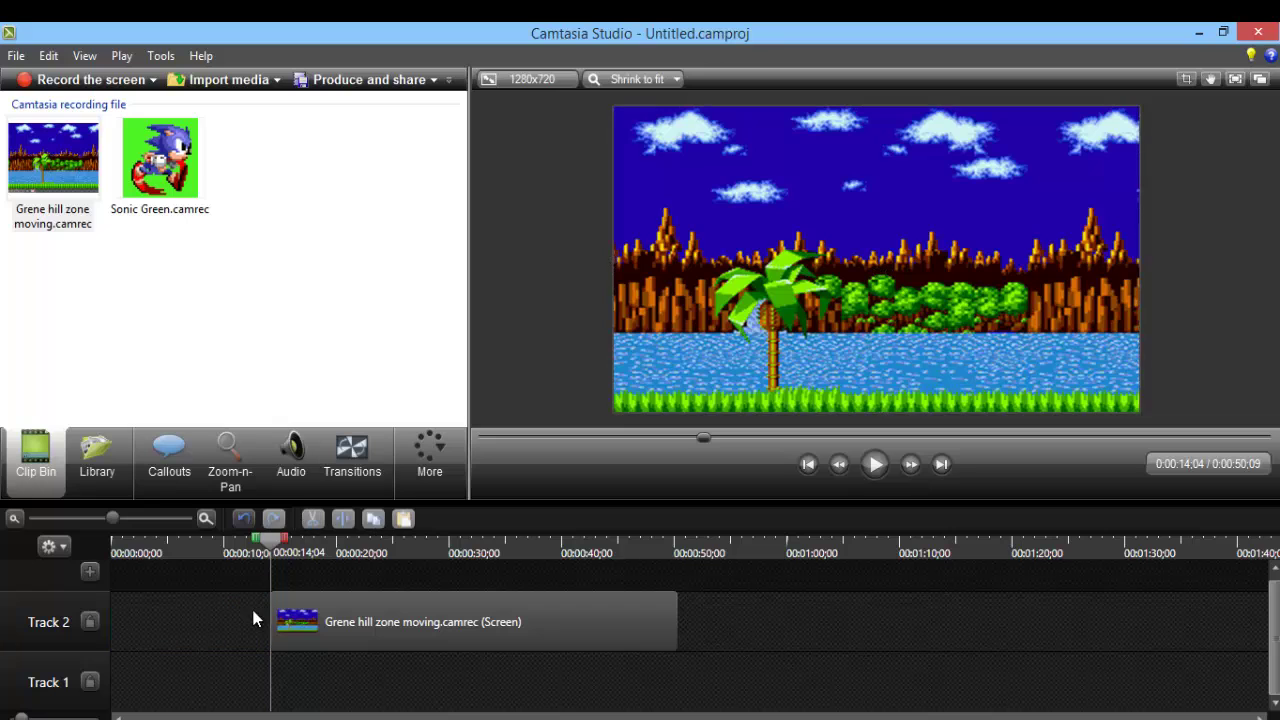
drag(309, 616, 122, 618)
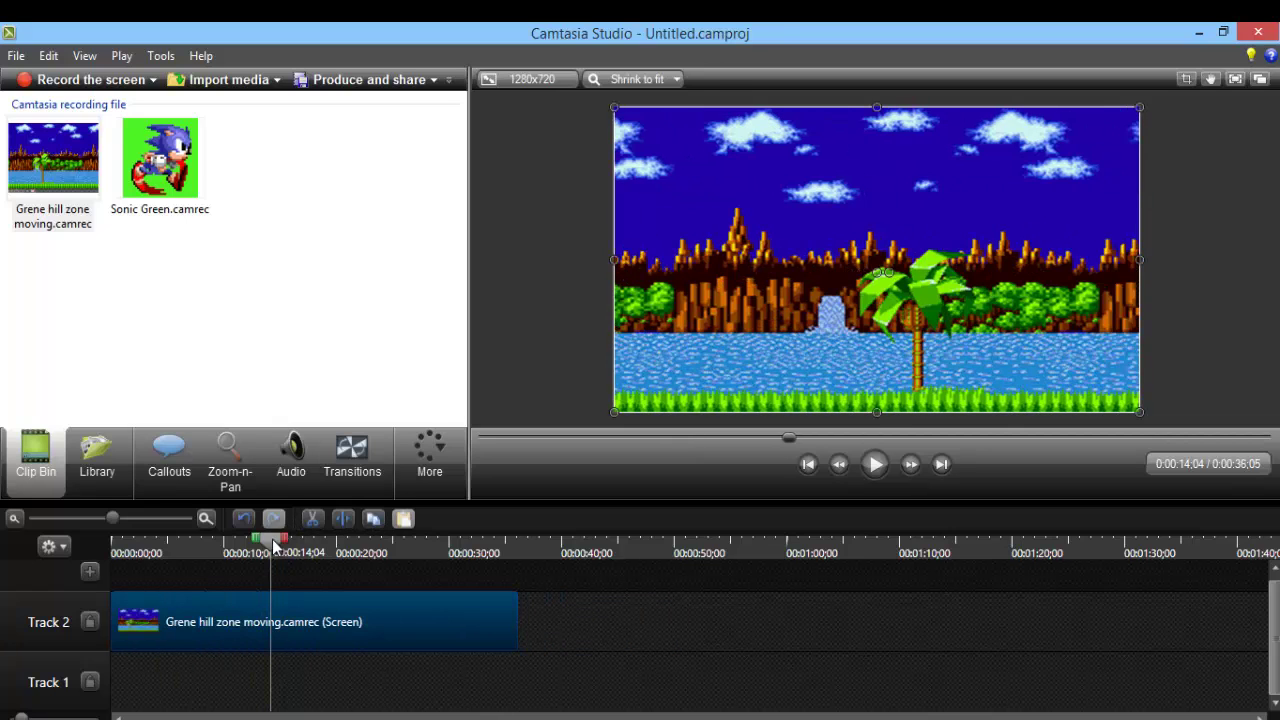
Step: Replay the trimmed, silent Green Hill background from the start
click(113, 556)
click(599, 630)
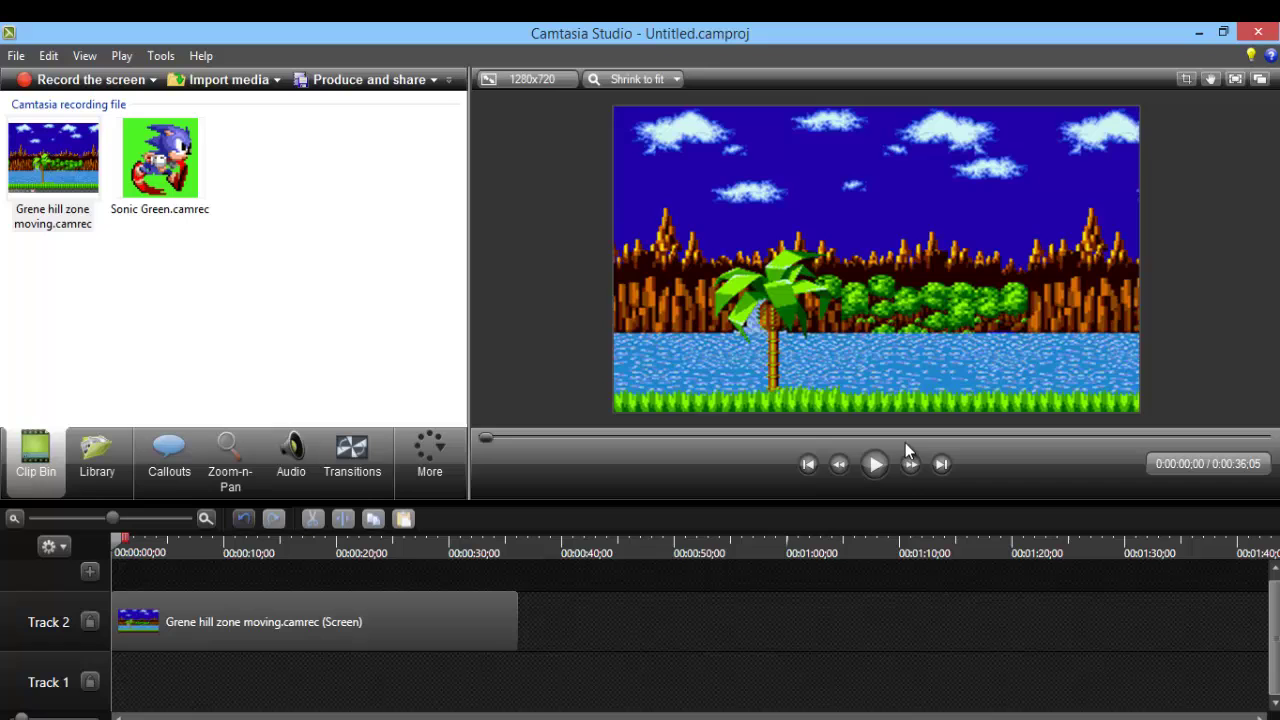
click(876, 463)
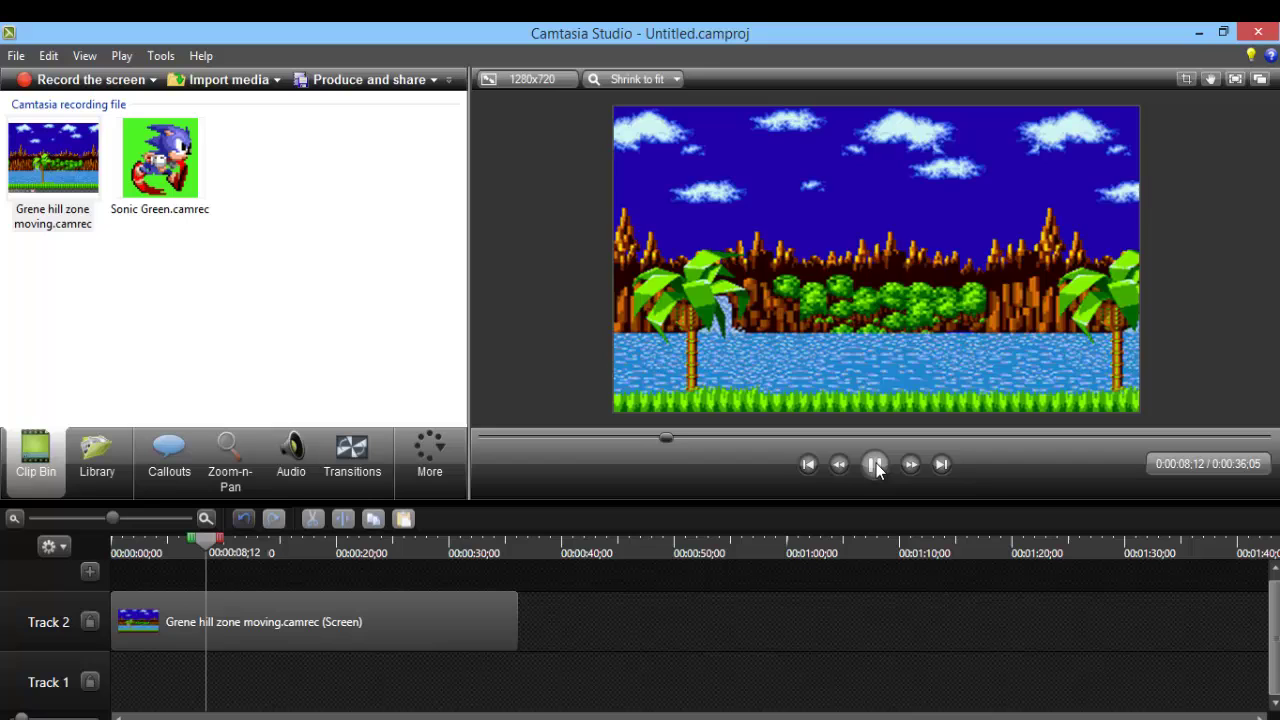
click(876, 465)
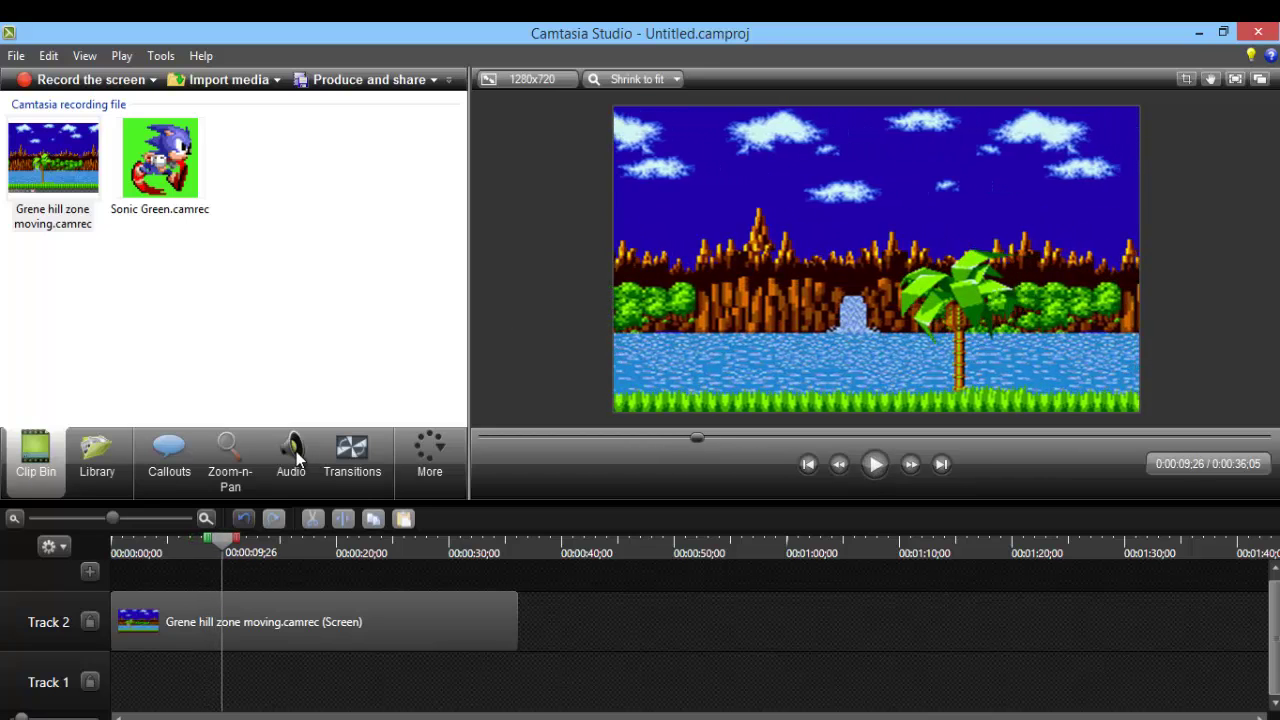
Step: Add the Sonic Green recording to the timeline at the start
drag(209, 539, 103, 560)
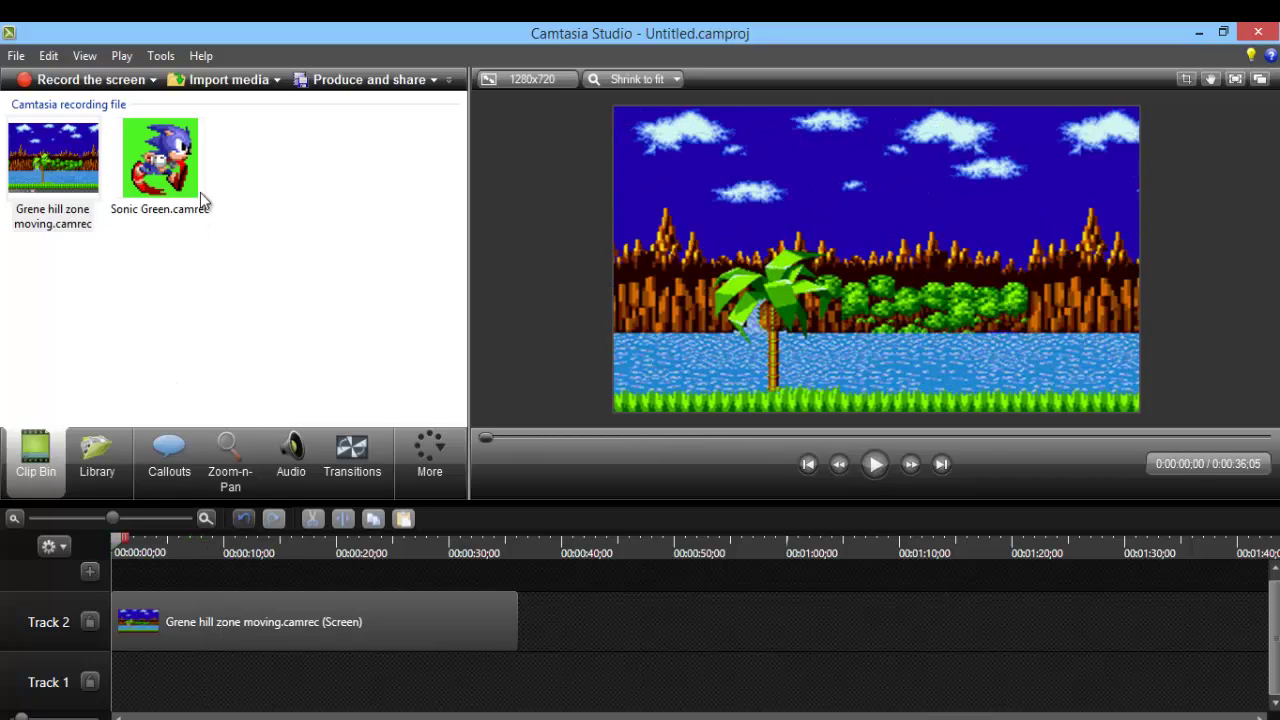
click(192, 168)
right_click(199, 161)
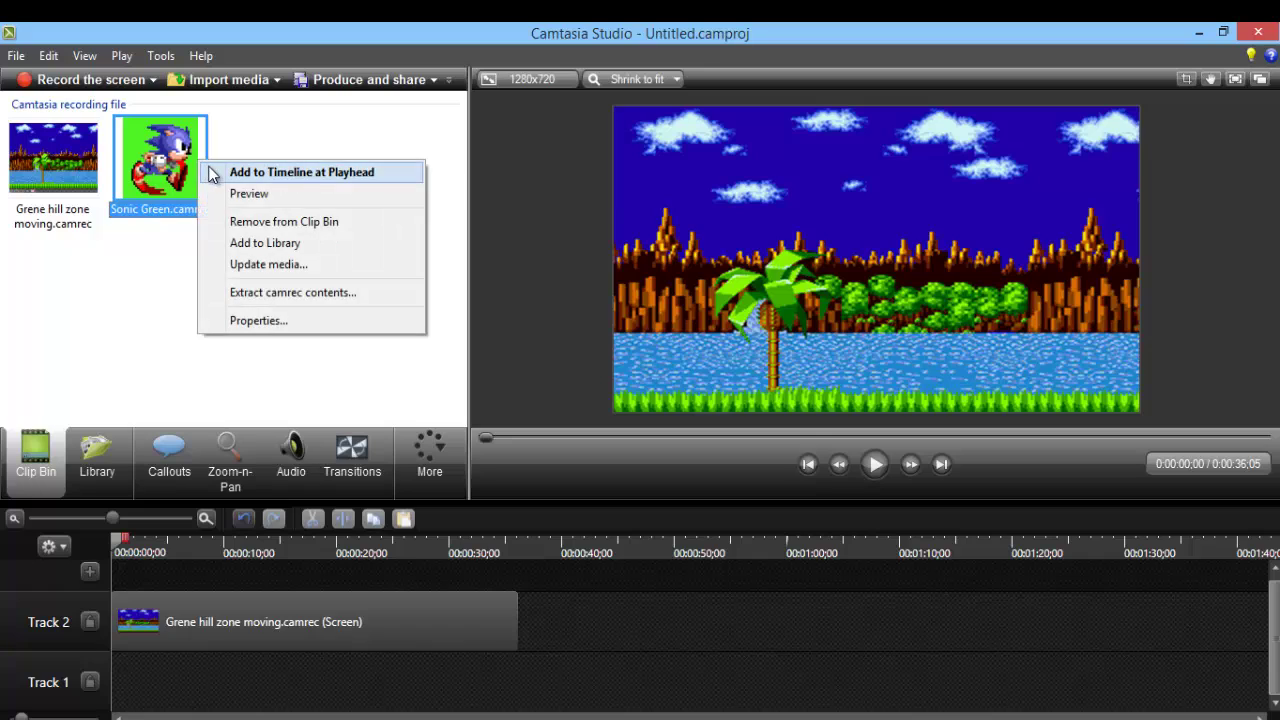
click(212, 172)
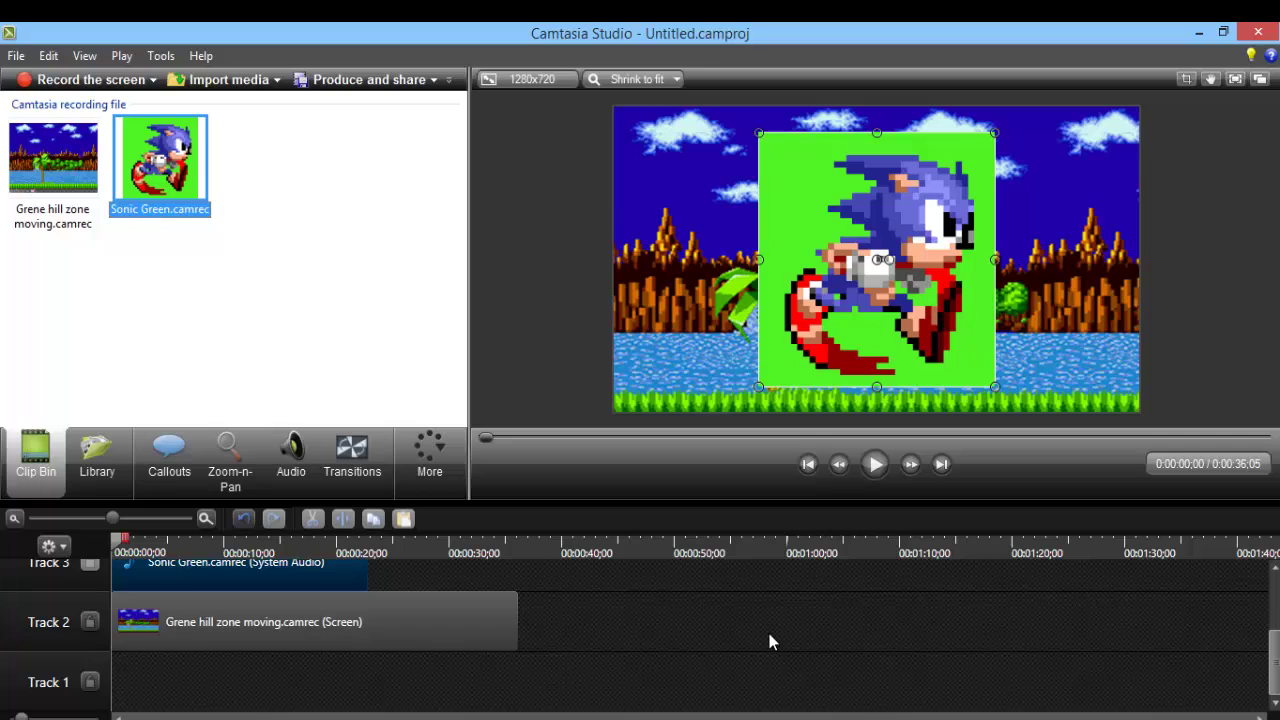
Step: In Visual Properties, remove the sampled green backdrop colour with tolerance 15
click(438, 487)
click(448, 512)
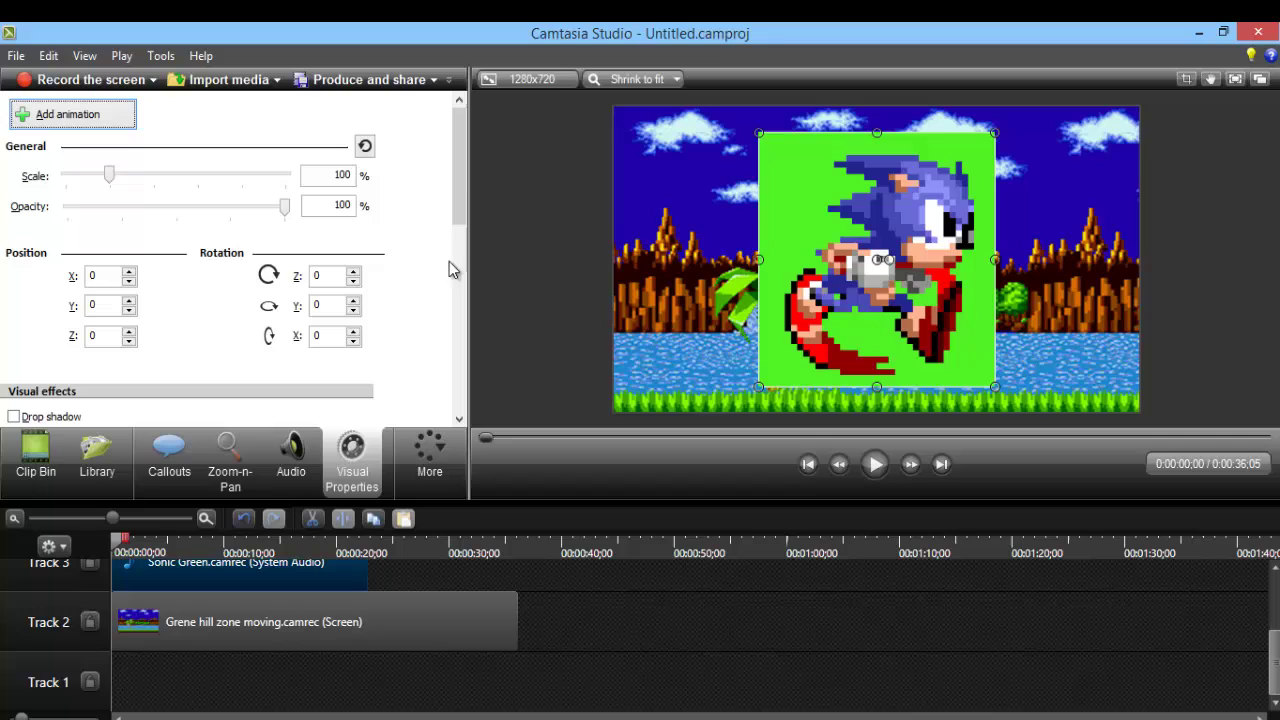
drag(461, 165, 460, 254)
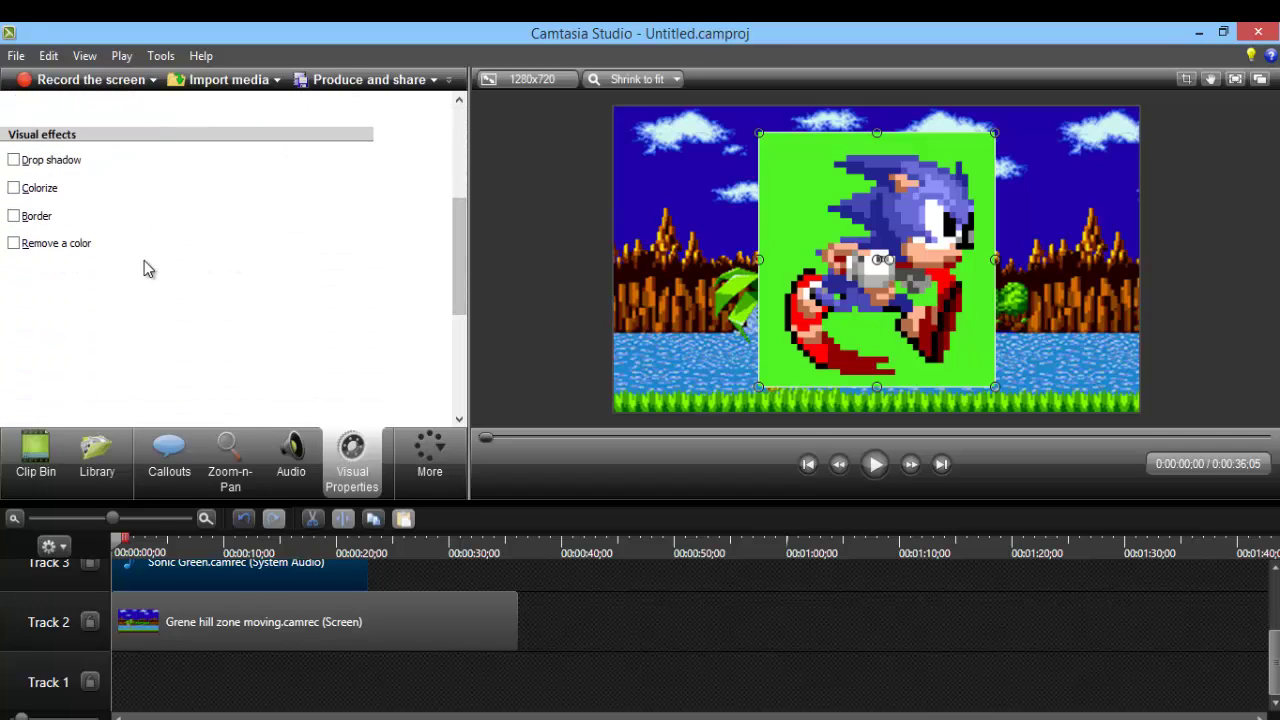
click(14, 244)
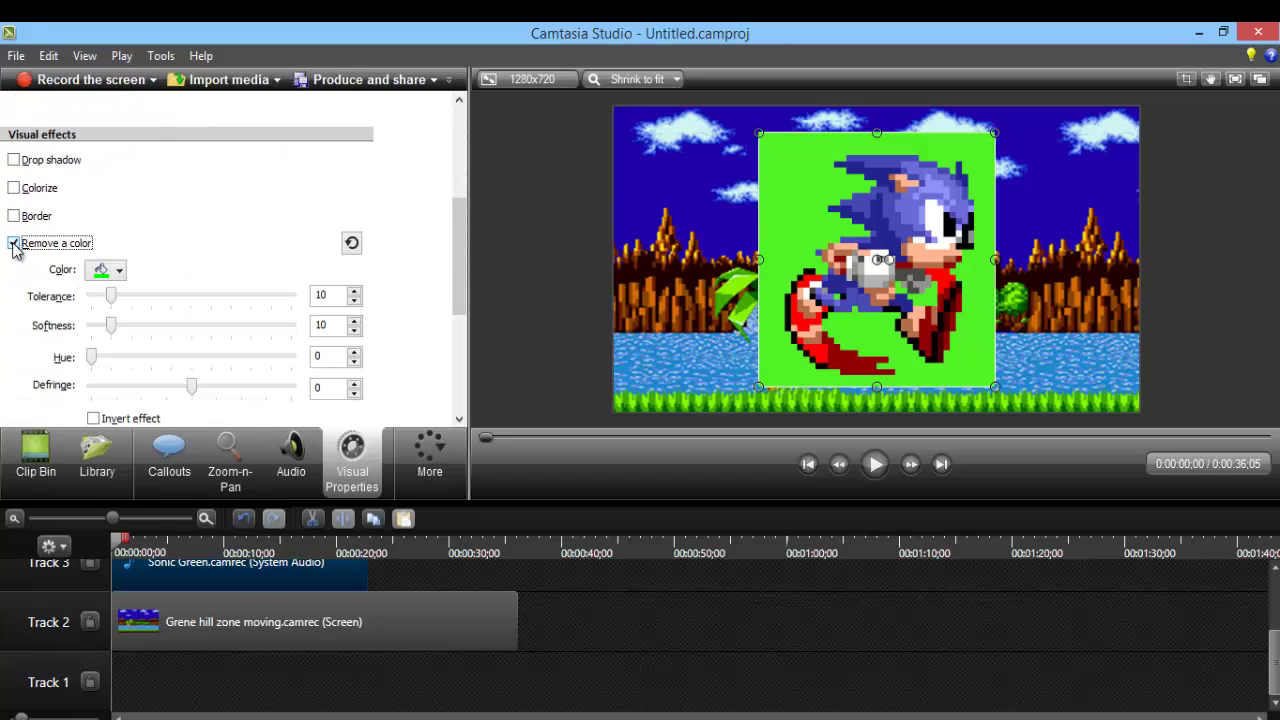
click(108, 275)
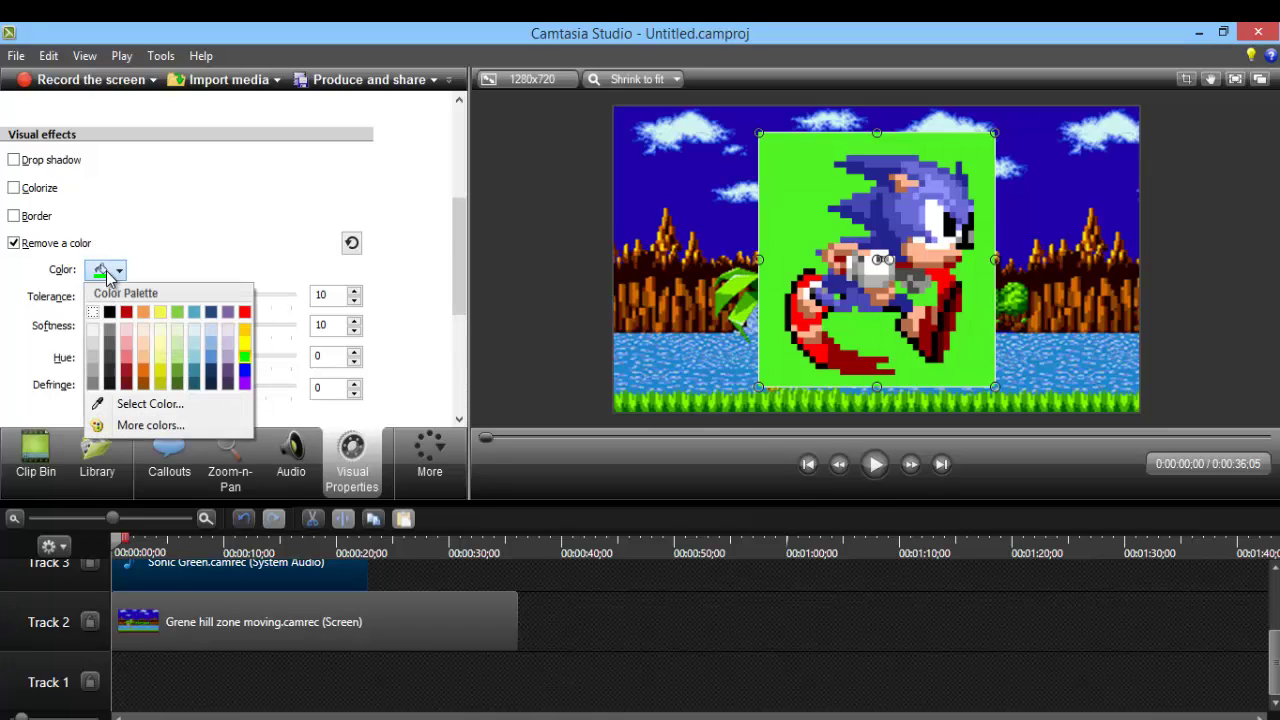
click(150, 404)
click(790, 203)
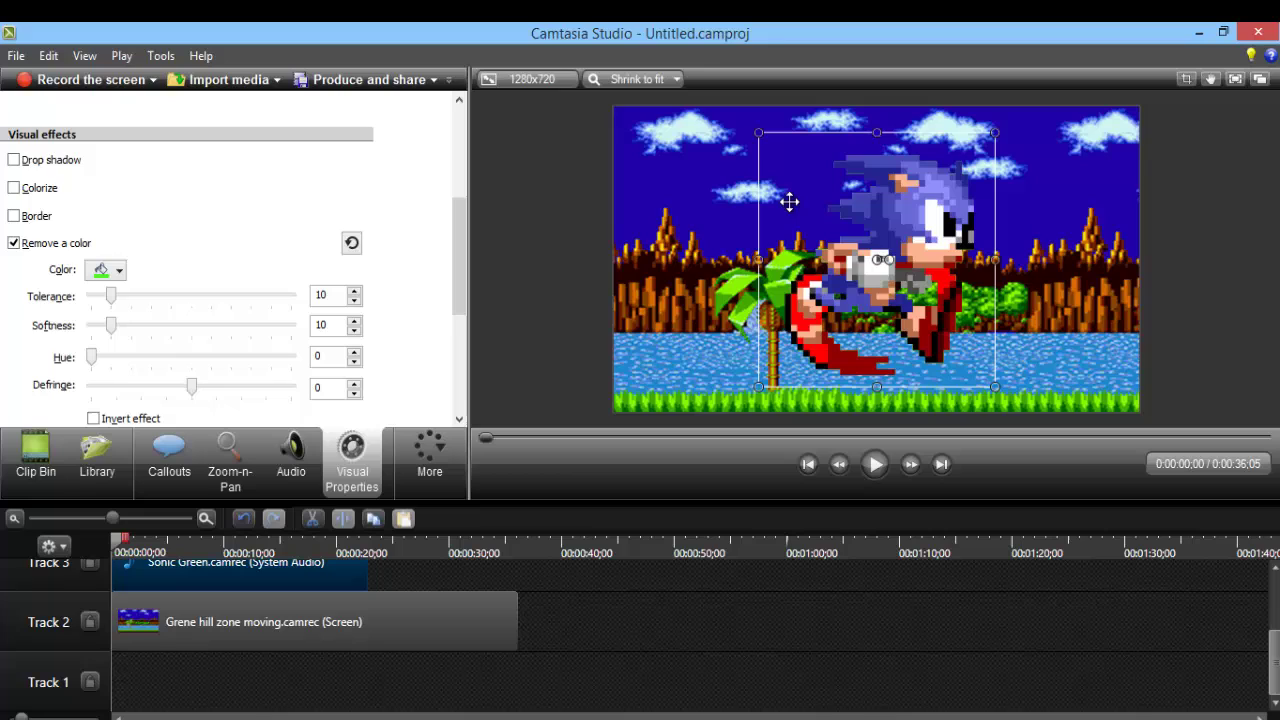
drag(112, 296, 125, 303)
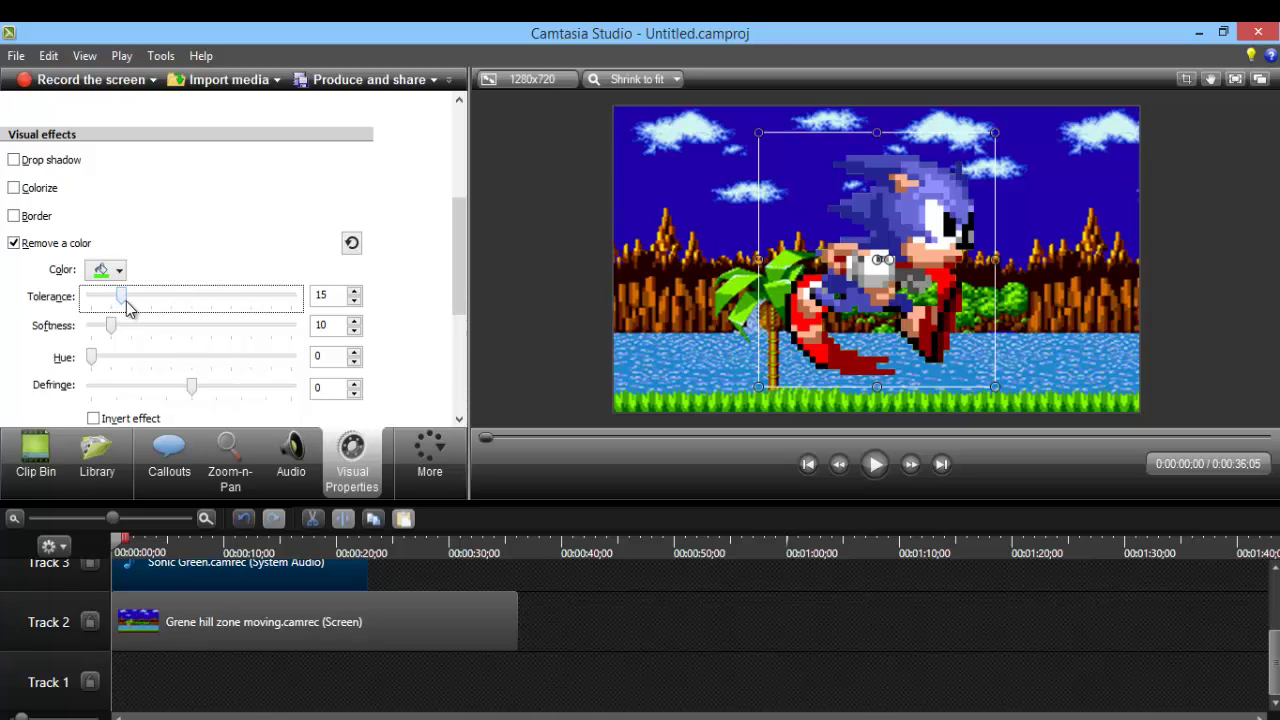
click(36, 458)
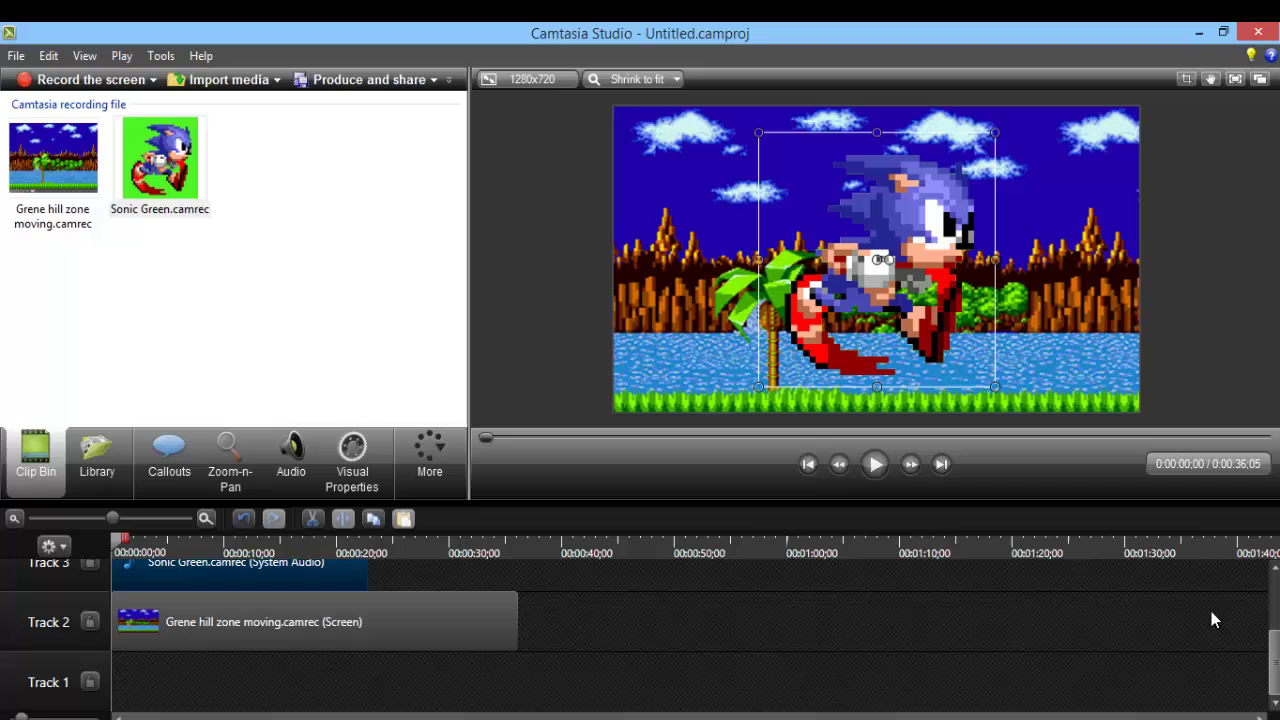
Step: Split the Sonic Green clips about two seconds in and delete the short leading pieces
scroll(1276, 650, up, 2)
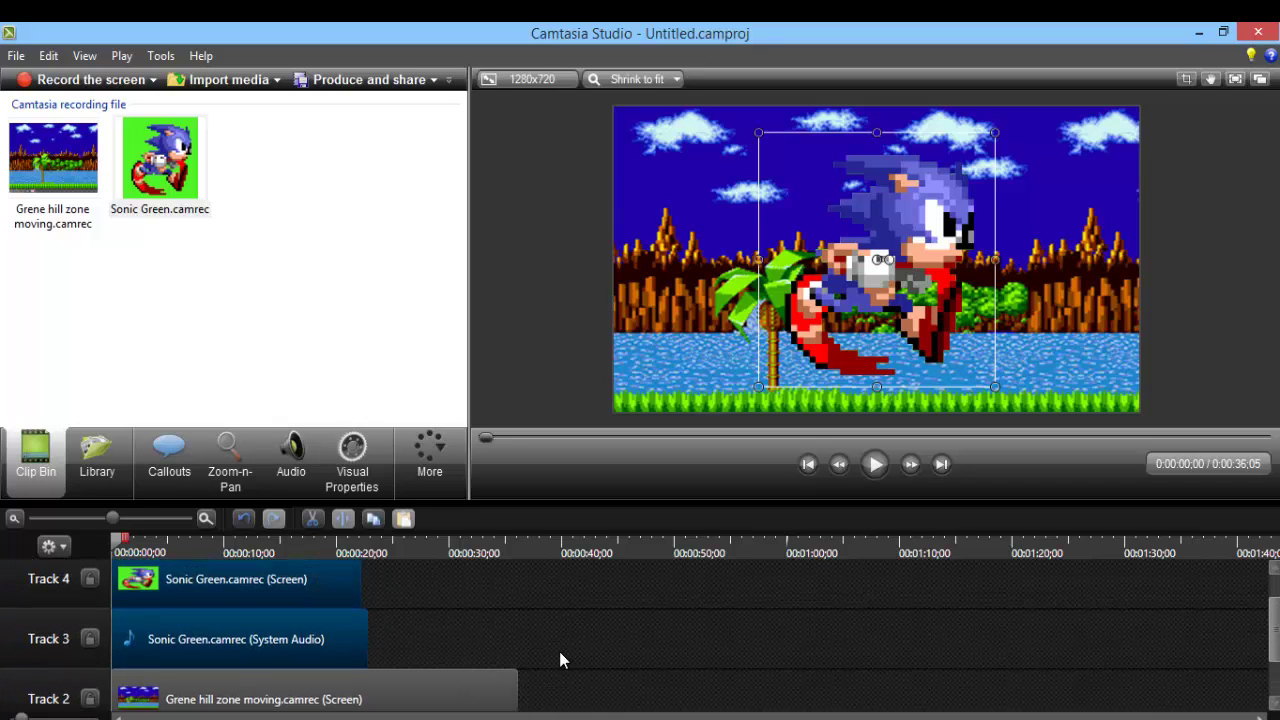
drag(120, 541, 139, 545)
mouse_move(187, 656)
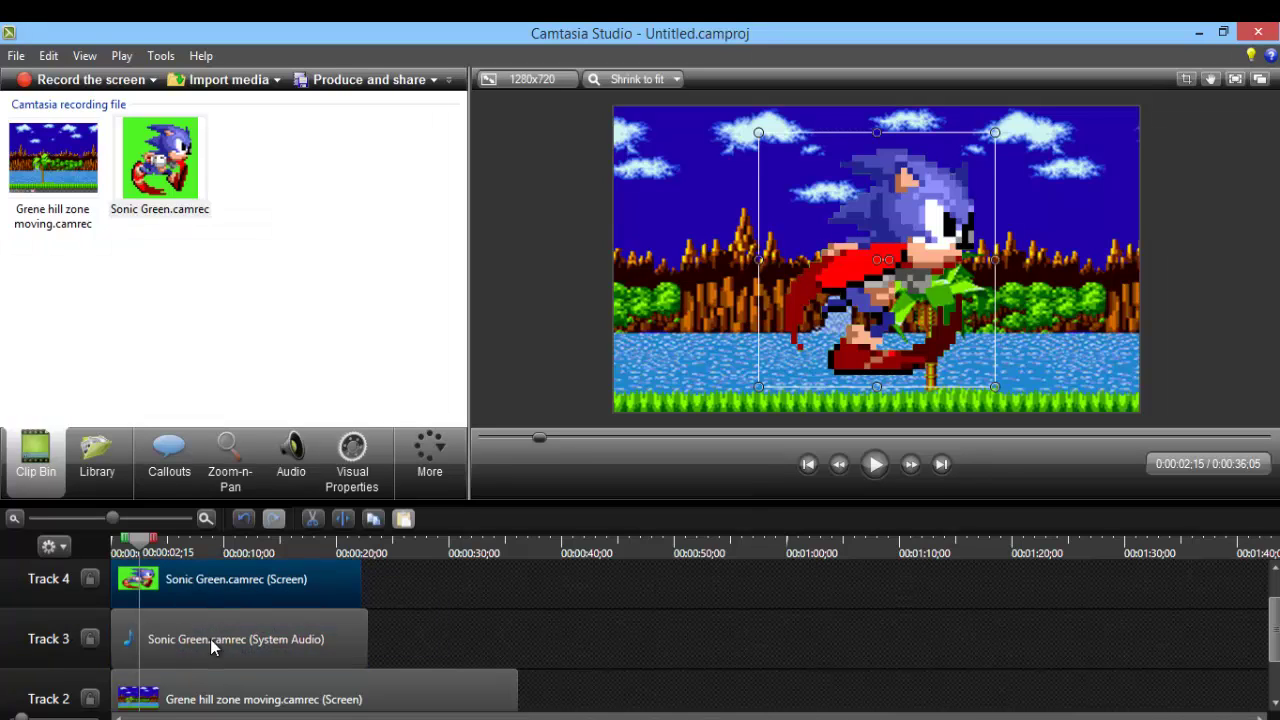
click(344, 519)
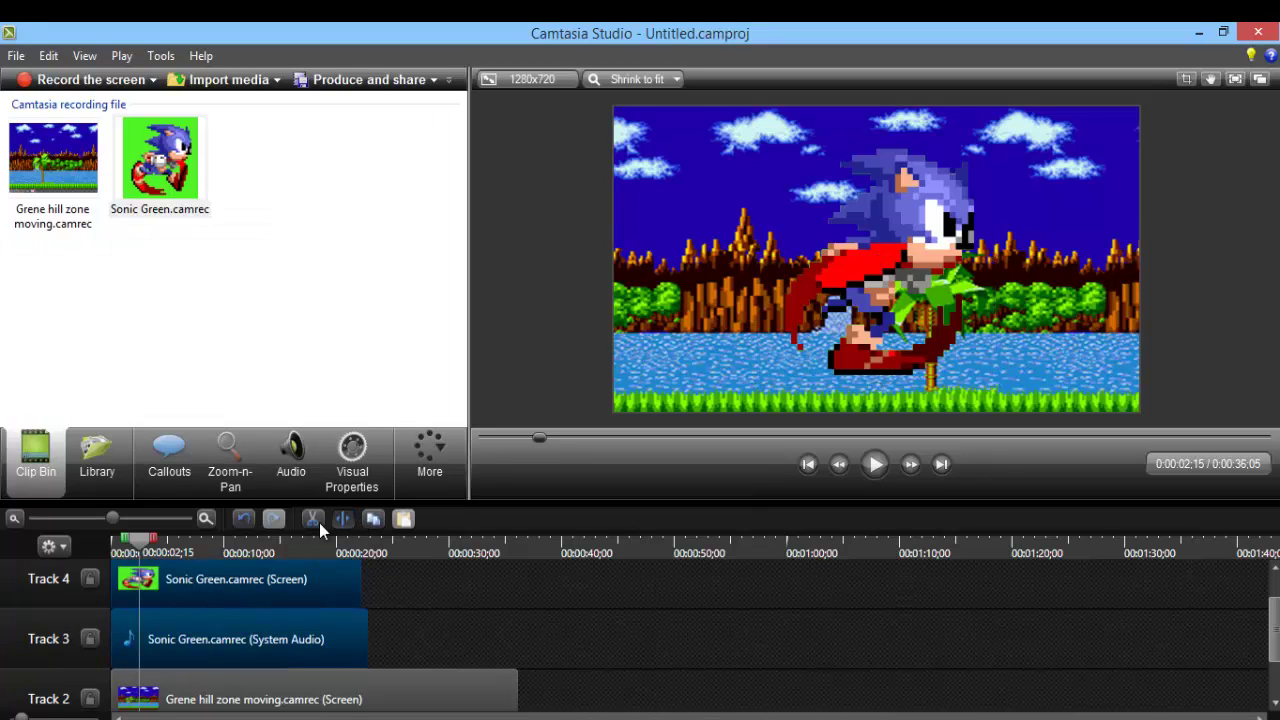
click(126, 595)
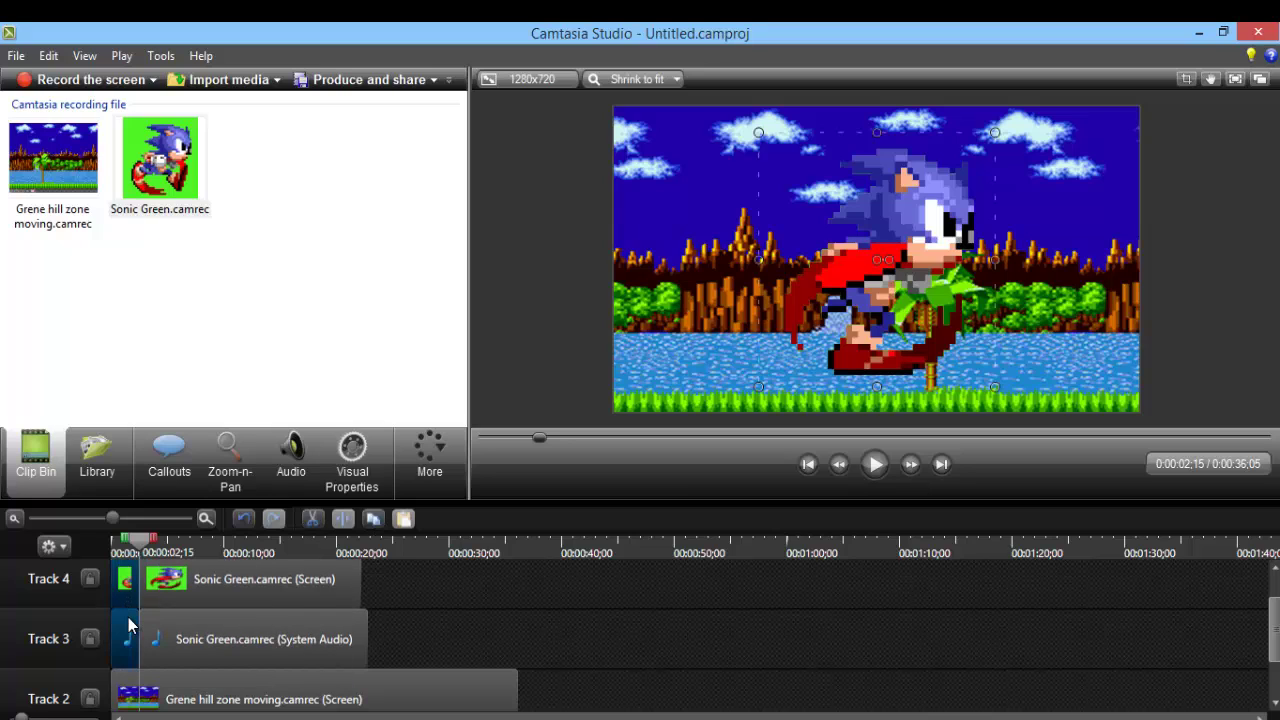
key(Delete)
Step: Slide the trimmed Sonic clips to start at zero and play the composite to check
click(146, 622)
drag(188, 577, 89, 547)
click(452, 604)
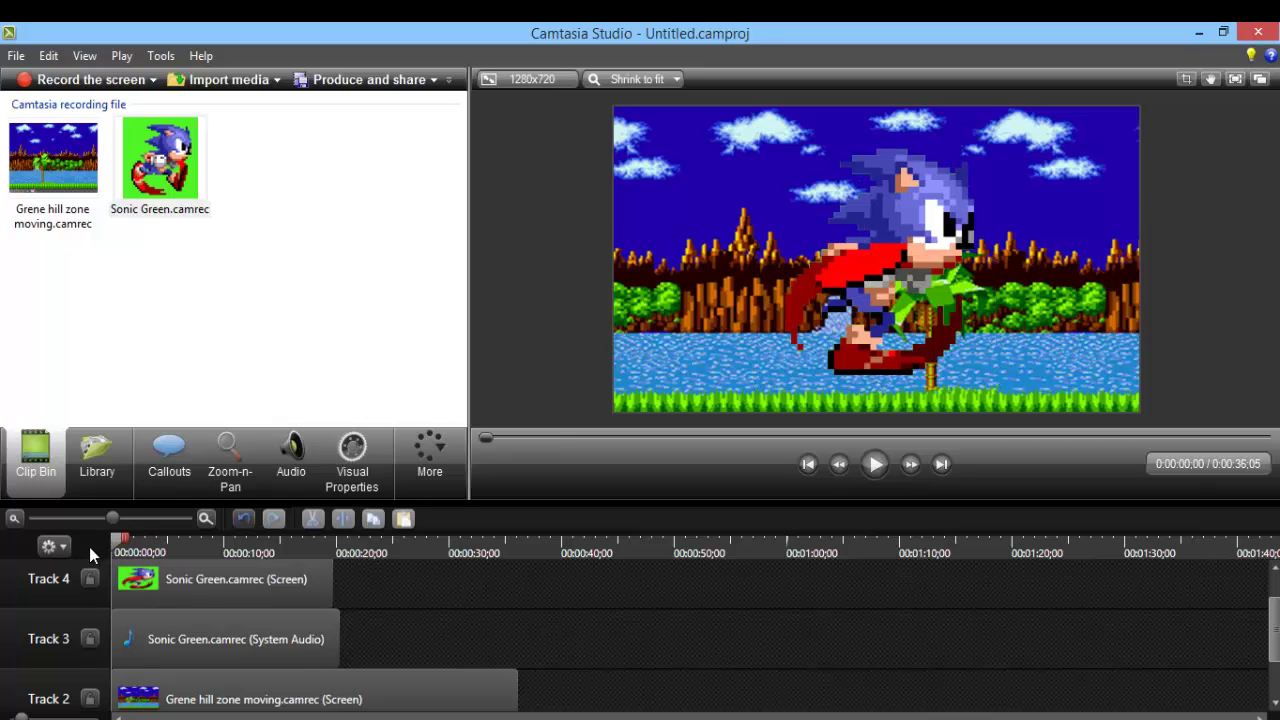
click(876, 466)
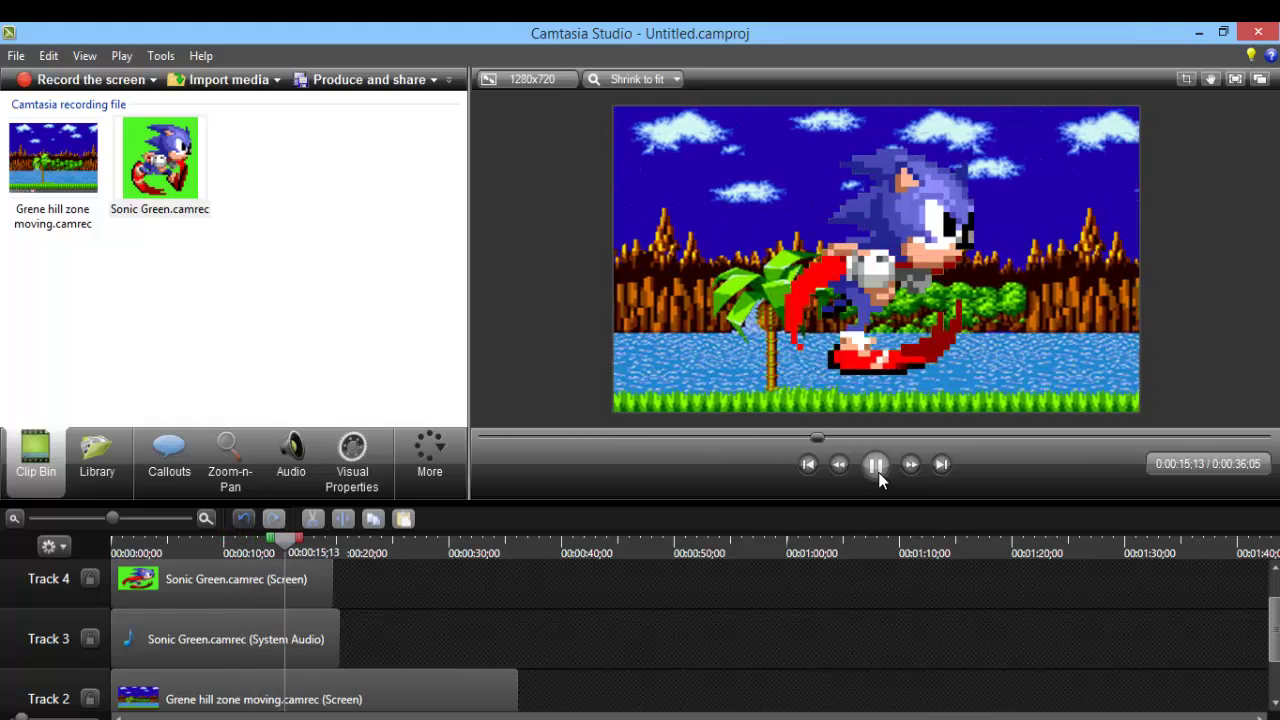
click(876, 466)
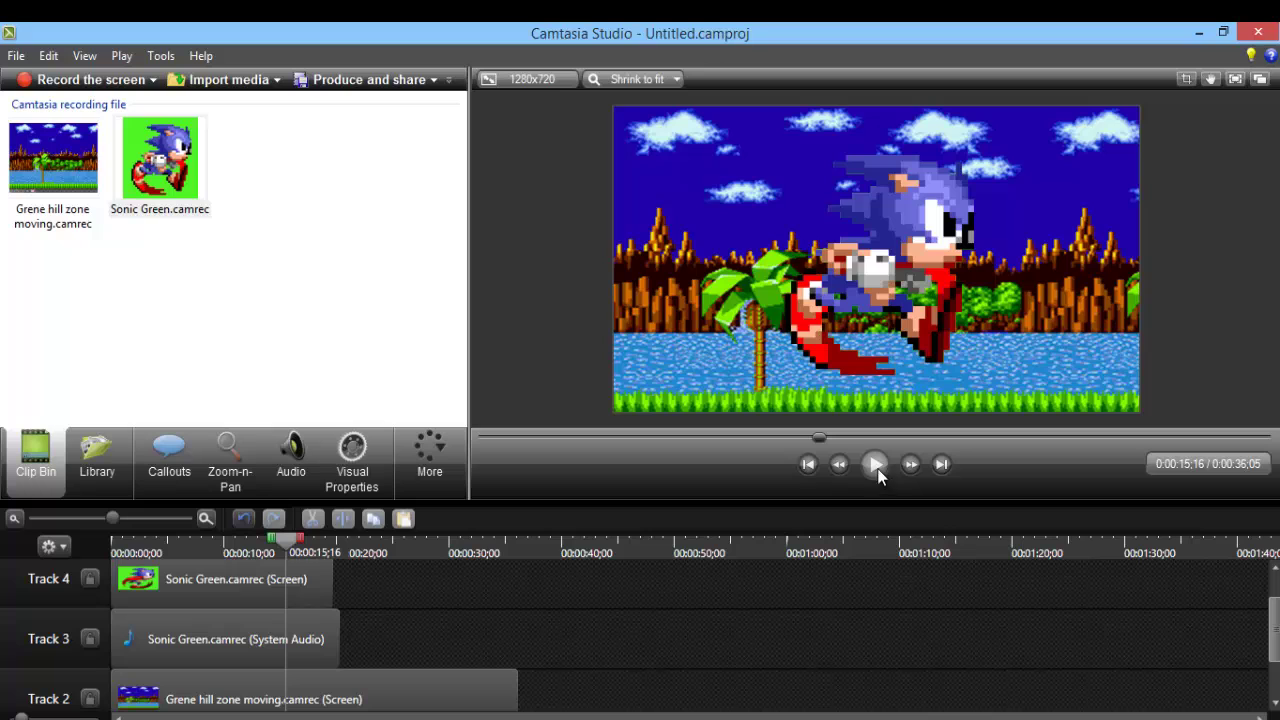
Step: Resize Sonic small onto the grass beside the palm tree and replay from the beginning
click(887, 278)
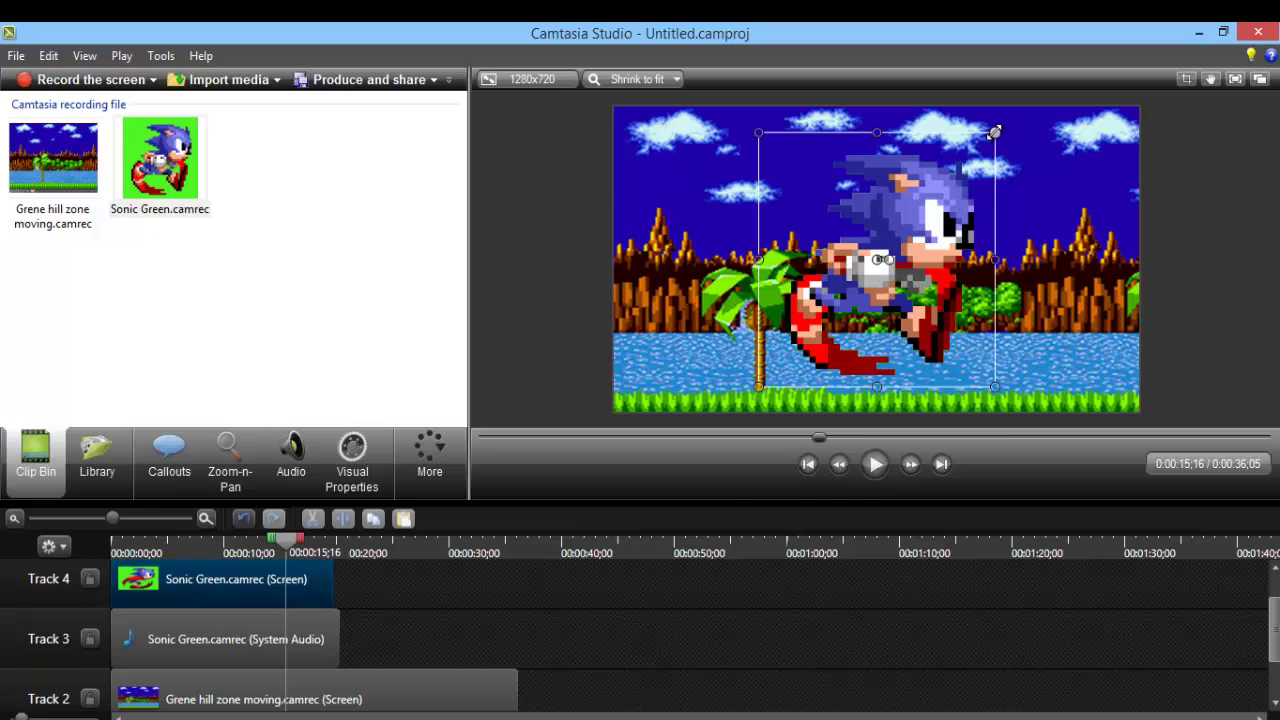
drag(978, 155, 879, 380)
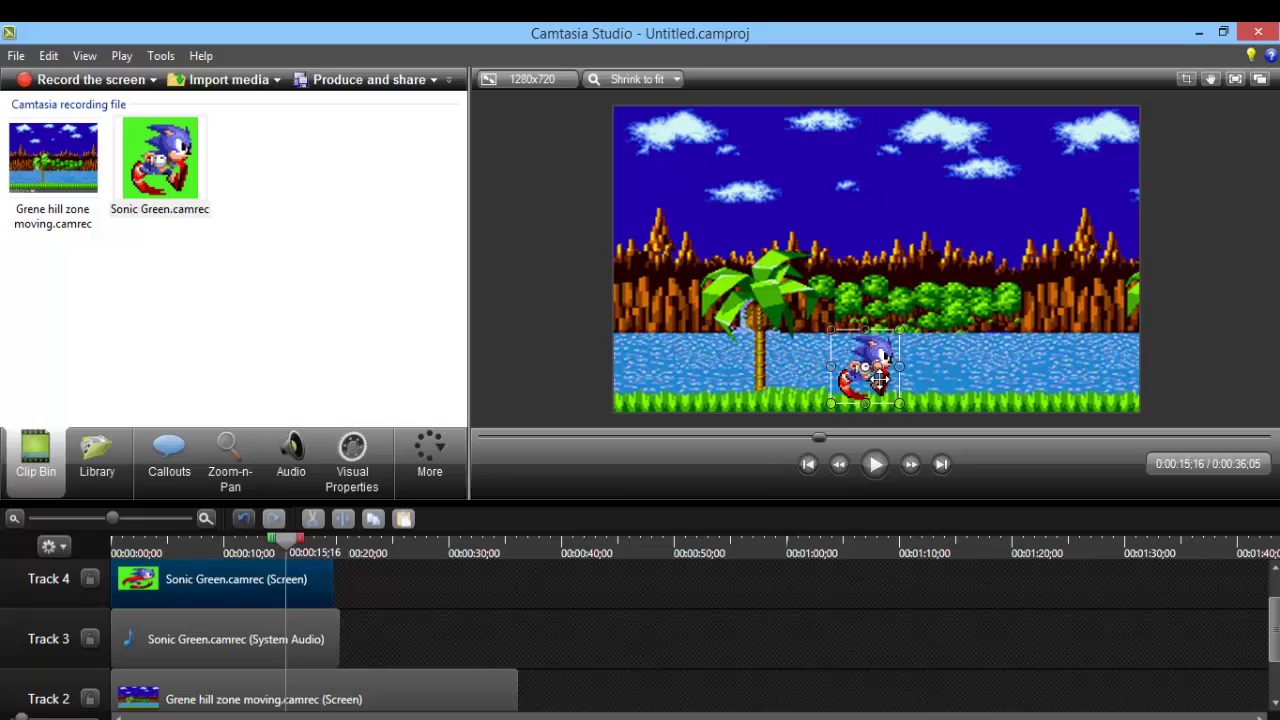
click(696, 655)
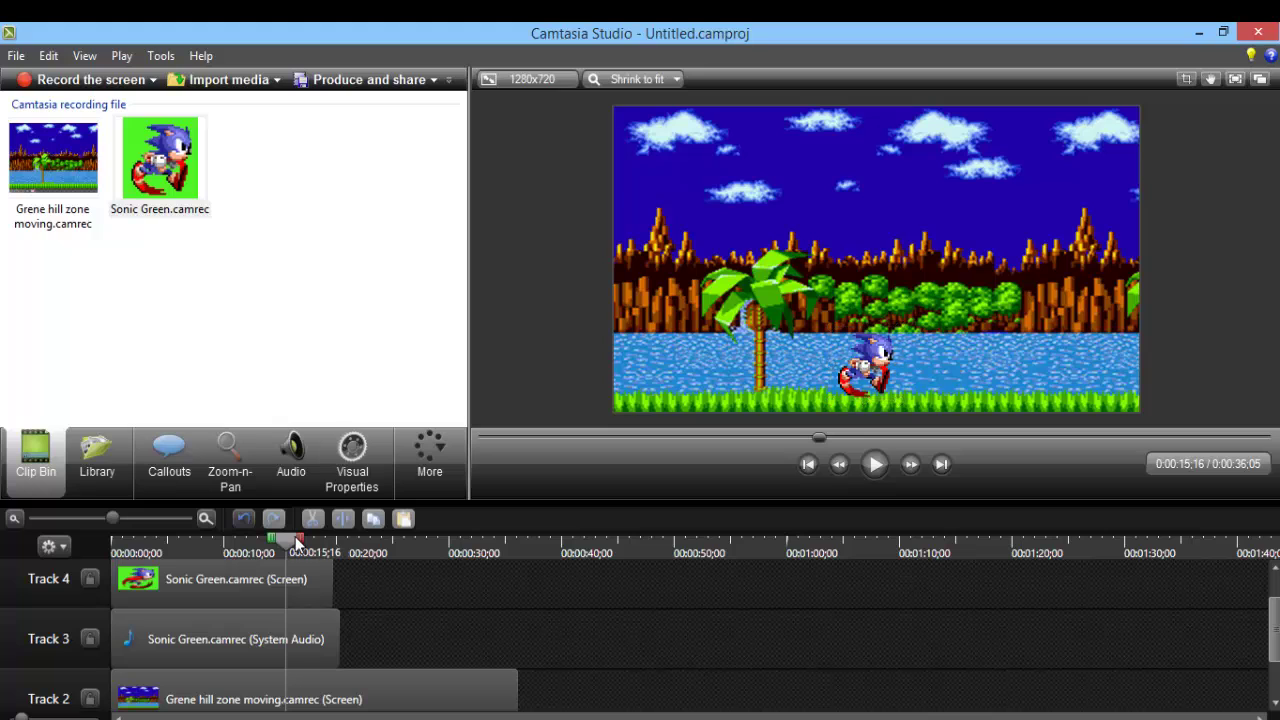
drag(270, 543, 116, 543)
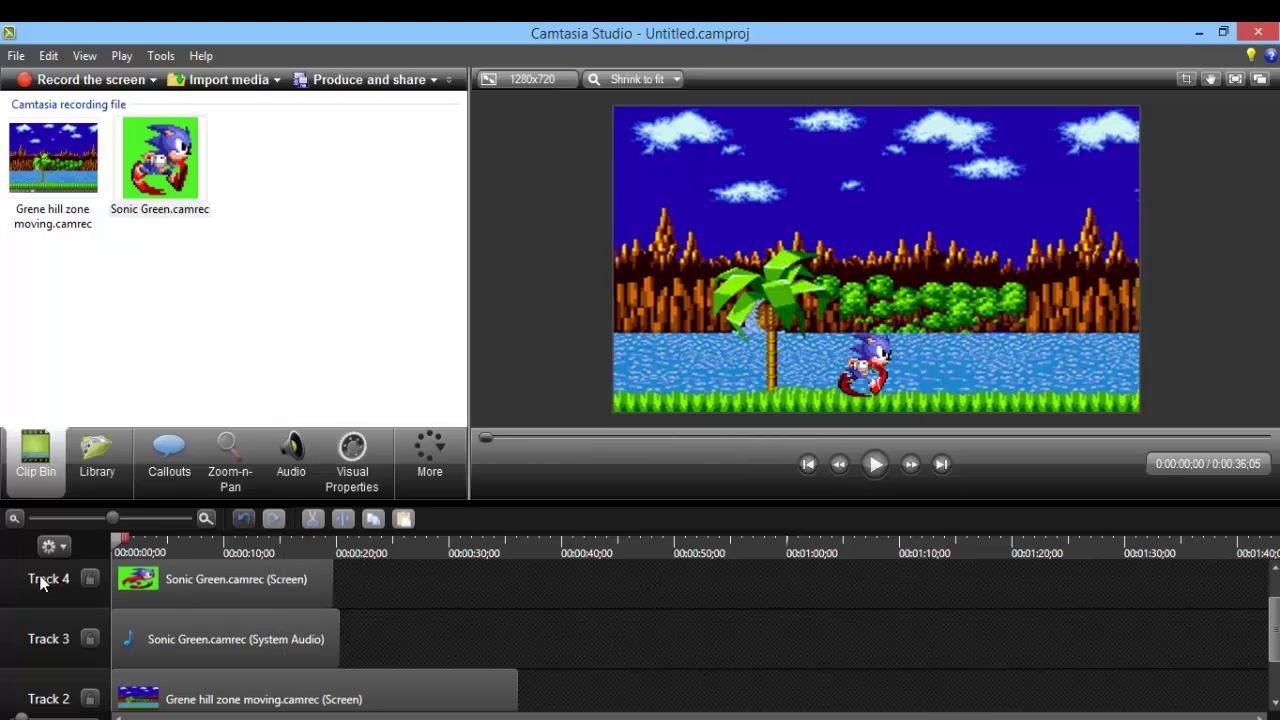
click(866, 469)
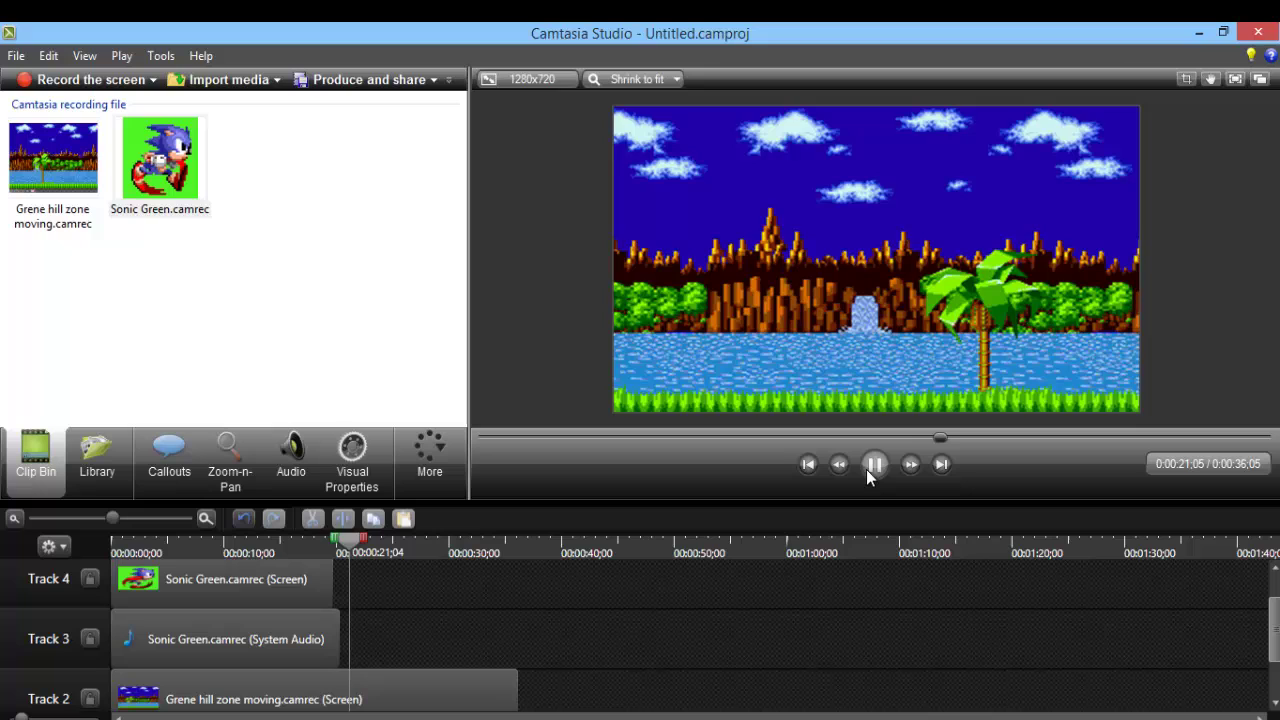
Step: Pause playback at 0:00:21;24, just after the Sonic clip ends
click(866, 469)
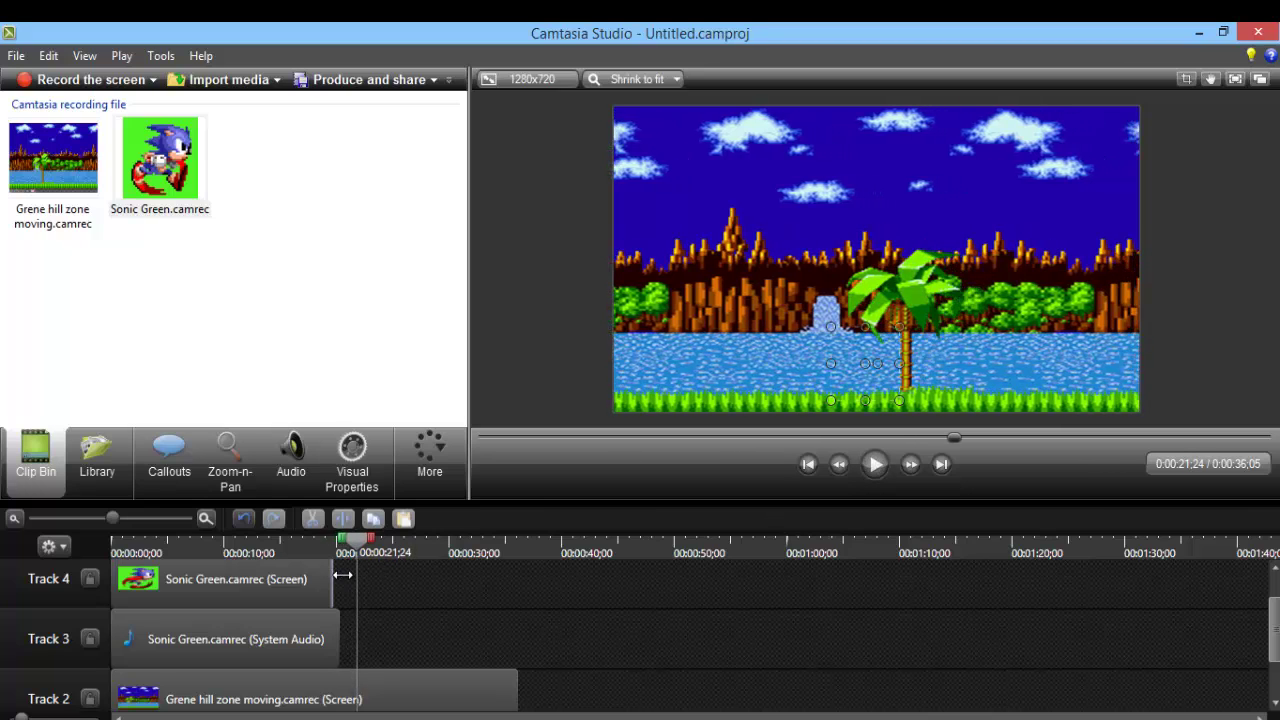